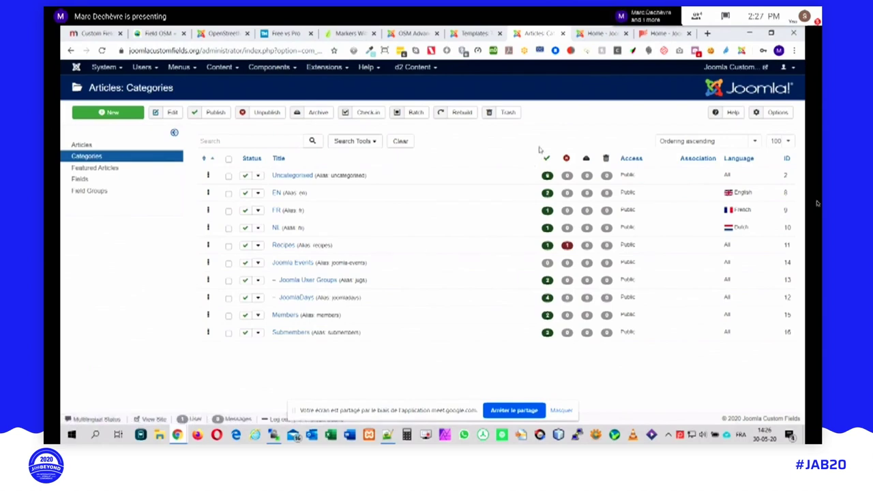
- Open the JoomlaDay FR article from the published articles of the JoomlaDays category and view its Joomla Events fields
{"action": "left_click_drag", "start_coordinate": [539, 148], "coordinate": [496, 178]}
{"action": "left_click", "coordinate": [523, 300]}
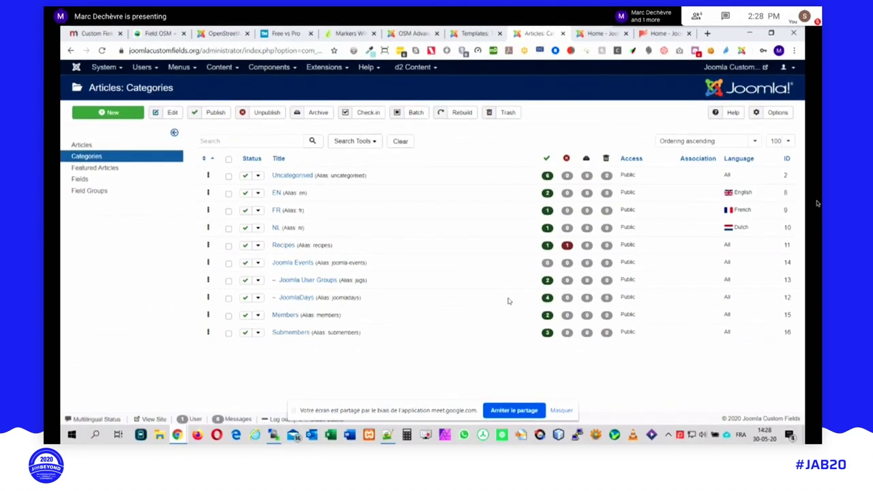
{"action": "left_click", "coordinate": [546, 300]}
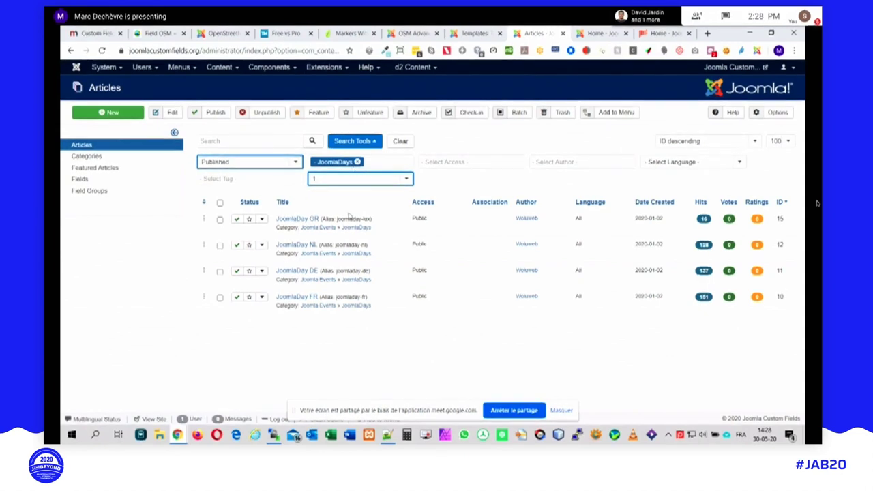
{"action": "left_click", "coordinate": [295, 300]}
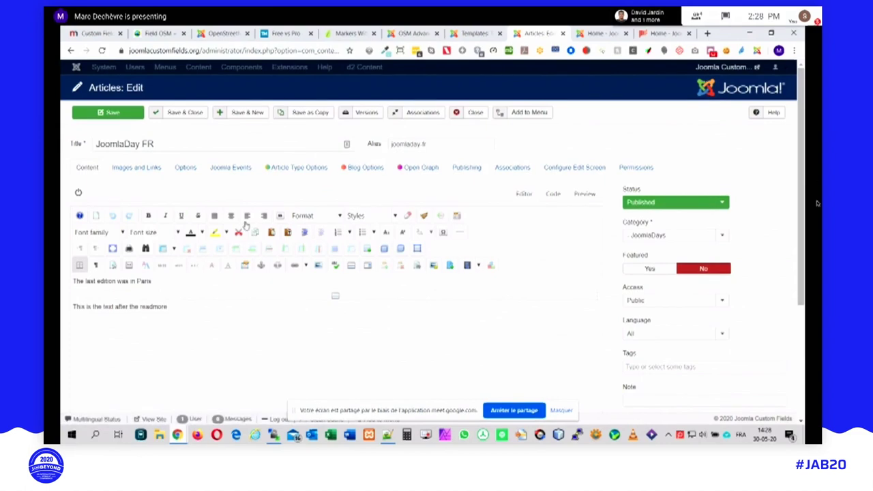
{"action": "left_click", "coordinate": [236, 168]}
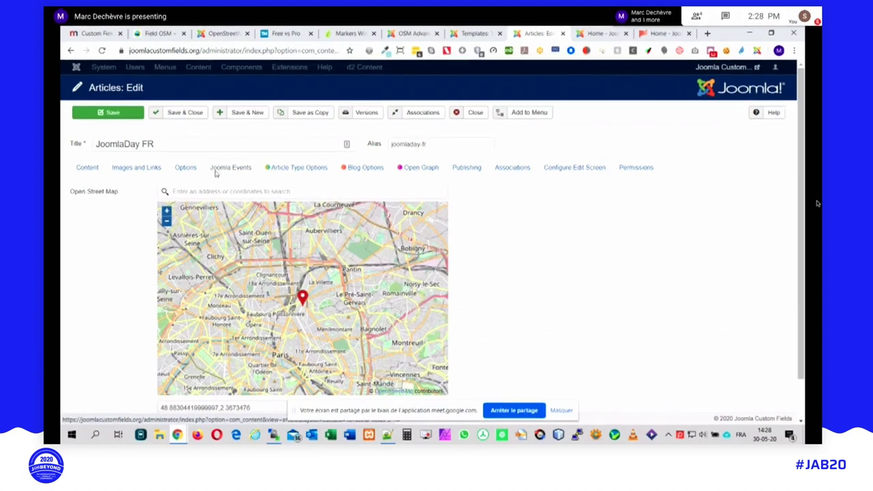
- Close the JoomlaDay FR article and bring up the list of article field groups
{"action": "left_click", "coordinate": [473, 115]}
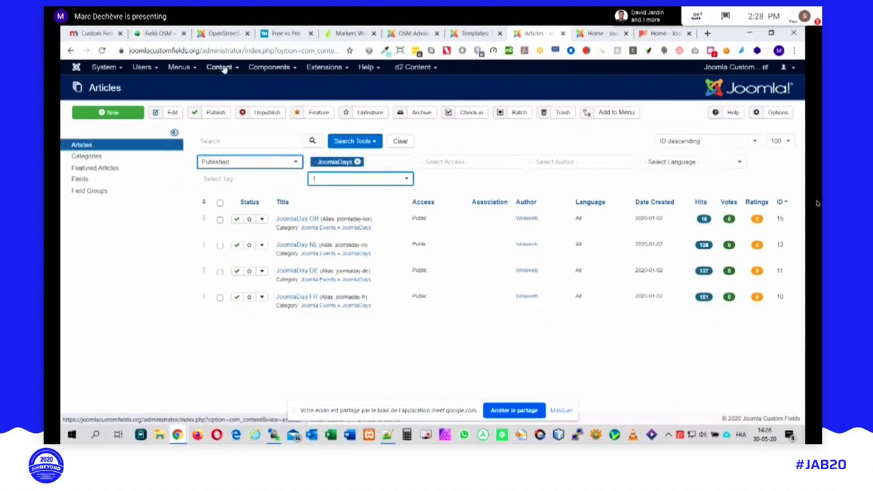
{"action": "left_click", "coordinate": [219, 67]}
{"action": "mouse_move", "coordinate": [220, 95]}
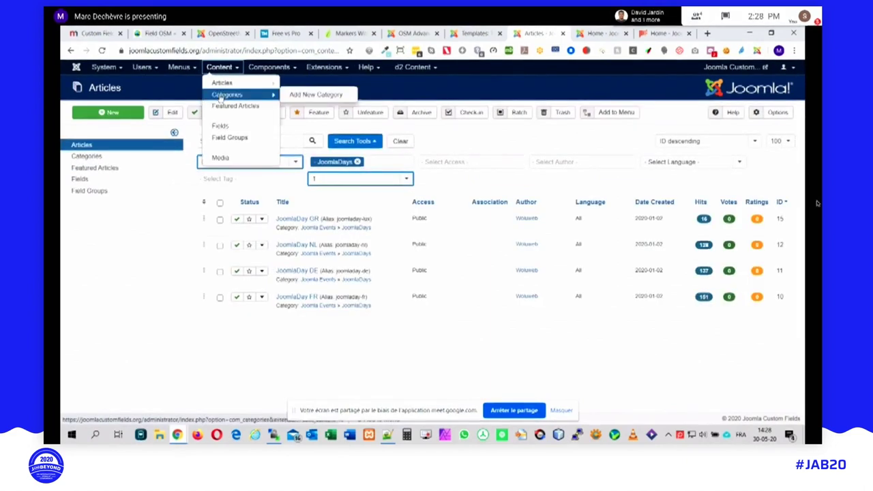
{"action": "left_click", "coordinate": [218, 138]}
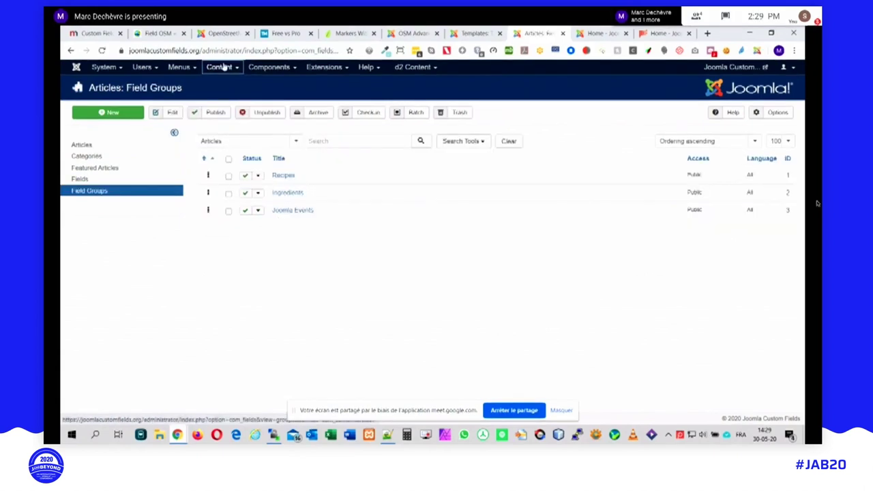
{"action": "left_click", "coordinate": [220, 67]}
{"action": "left_click", "coordinate": [229, 139]}
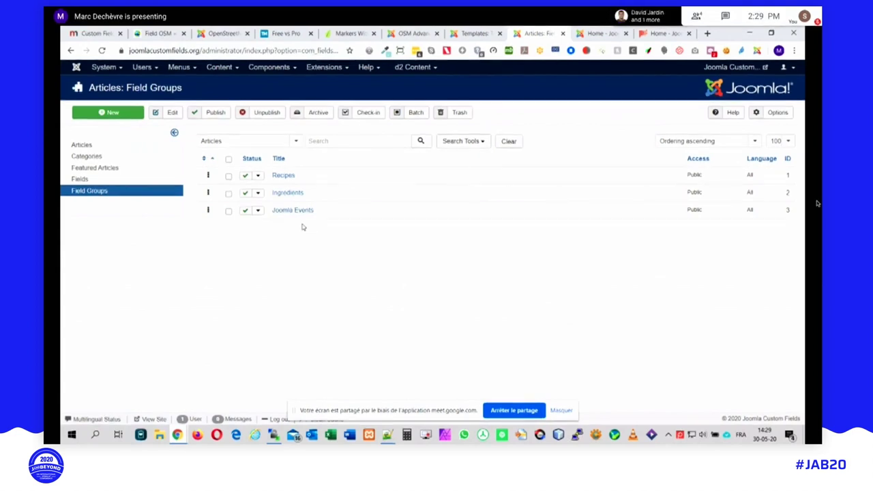
- Open the Open Street Map custom field from the list of article fields
{"action": "left_click", "coordinate": [84, 182]}
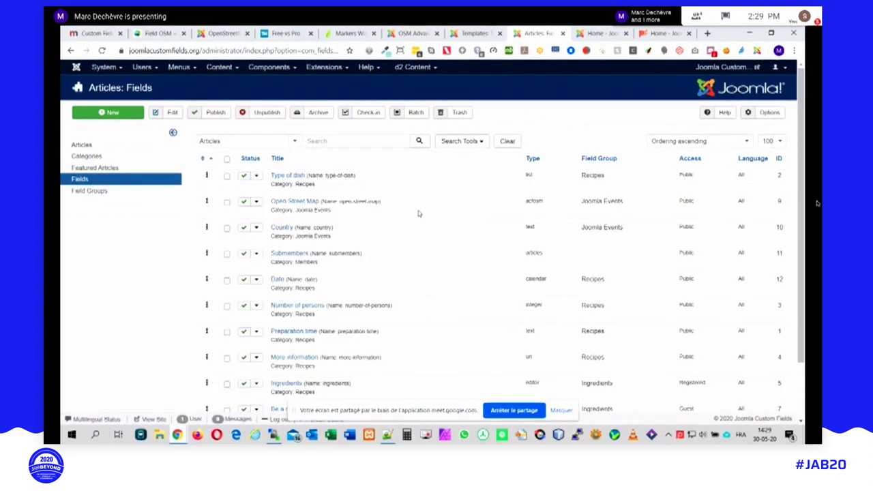
{"action": "double_click", "coordinate": [533, 201]}
{"action": "left_click", "coordinate": [288, 202]}
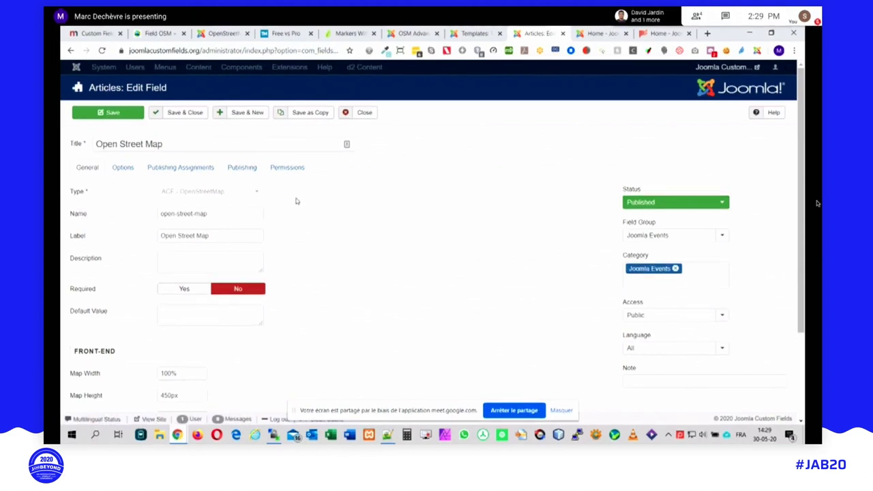
- Examine the Open Street Map field's group, category, front-end map and back-end settings, and close the field
{"action": "left_click", "coordinate": [647, 235]}
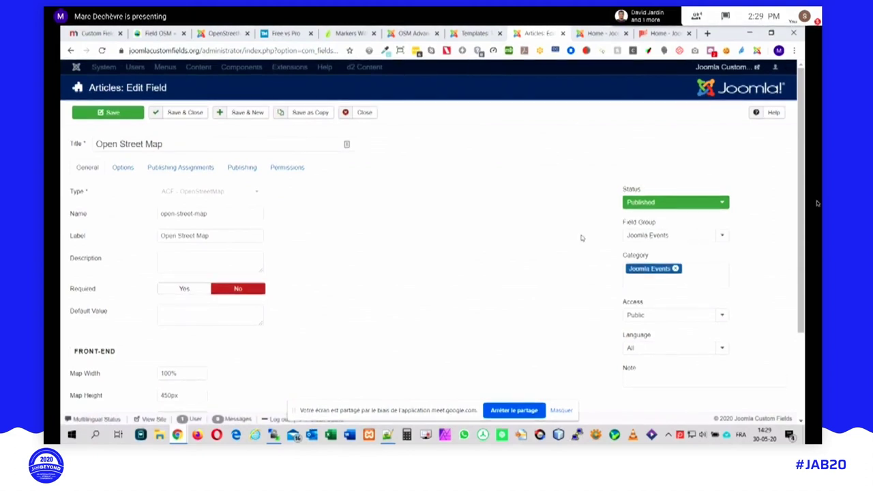
{"action": "left_click", "coordinate": [595, 235]}
{"action": "left_click", "coordinate": [665, 240]}
{"action": "scroll", "coordinate": [137, 238], "scroll_direction": "down", "scroll_amount": 3}
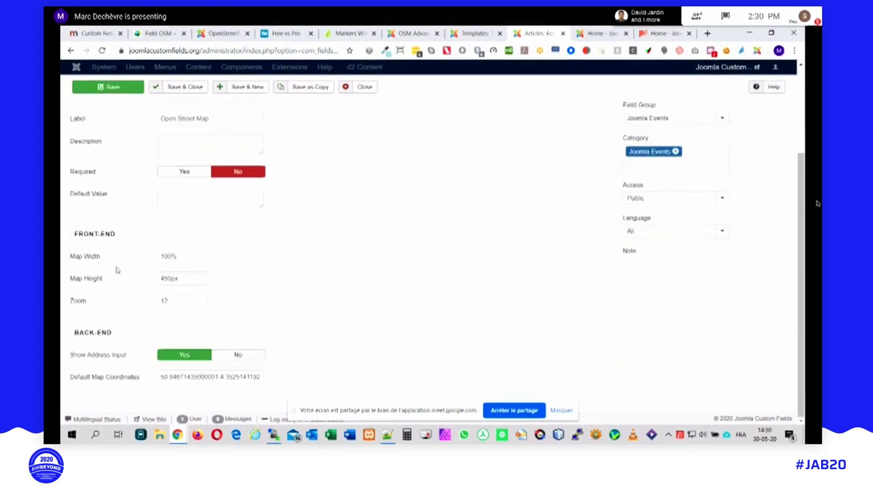
{"action": "left_click", "coordinate": [138, 257]}
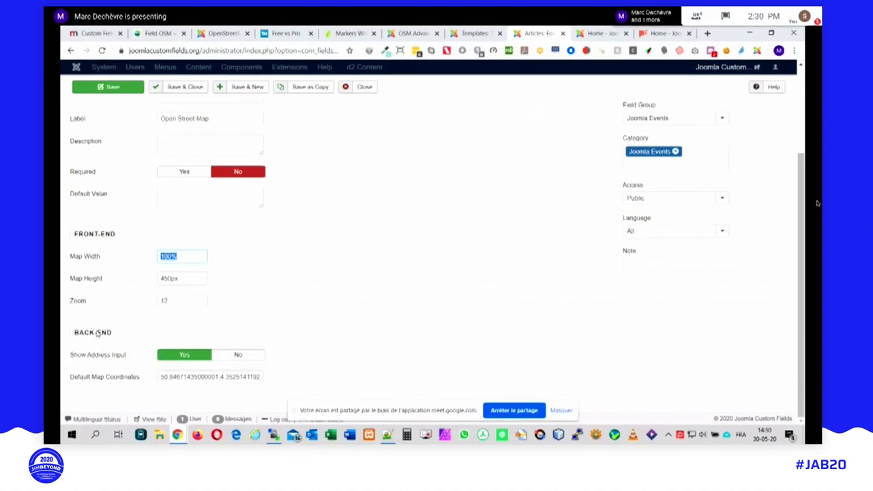
{"action": "mouse_move", "coordinate": [95, 362]}
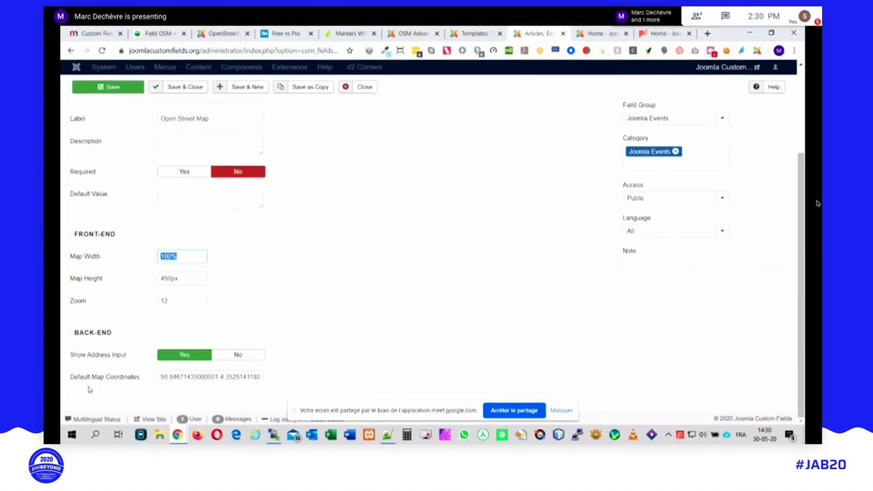
{"action": "mouse_move", "coordinate": [83, 382]}
{"action": "scroll", "coordinate": [386, 253], "scroll_direction": "up", "scroll_amount": 3}
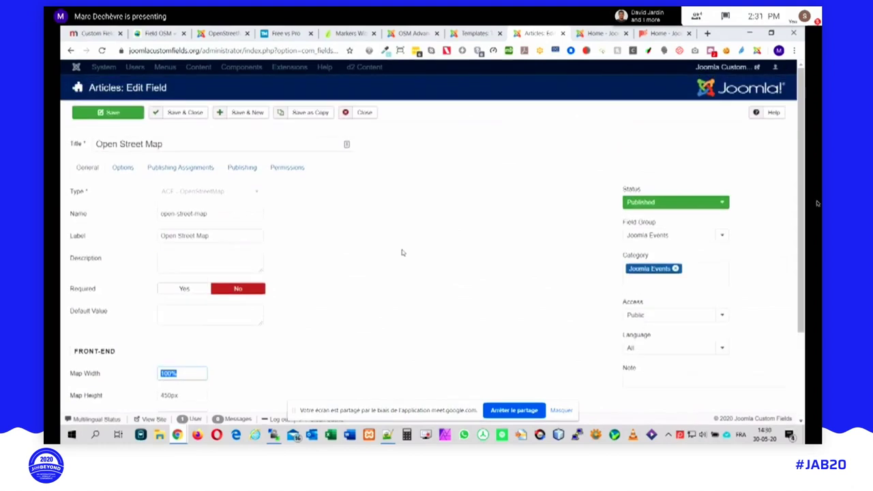
{"action": "left_click", "coordinate": [355, 115]}
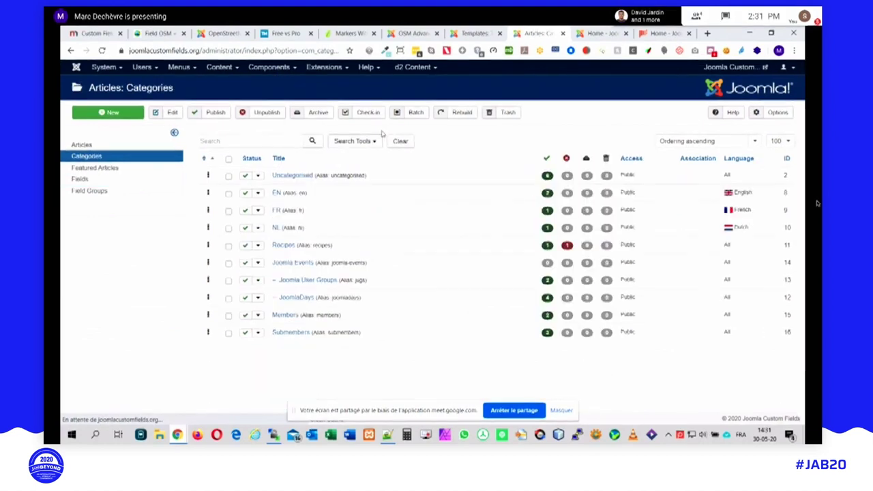
- Reopen the JoomlaDay FR article from the JoomlaDays category and display its Open Street Map field zoomed out around Paris
{"action": "left_click", "coordinate": [547, 298]}
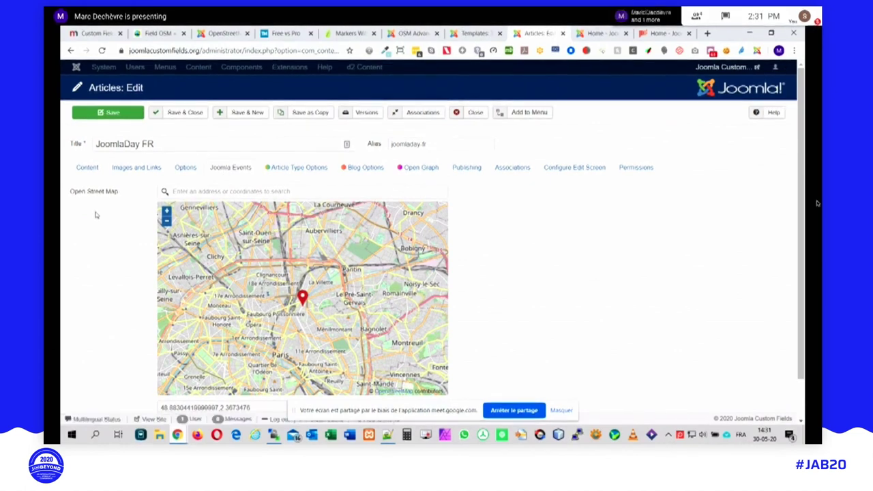
{"action": "left_click", "coordinate": [92, 169]}
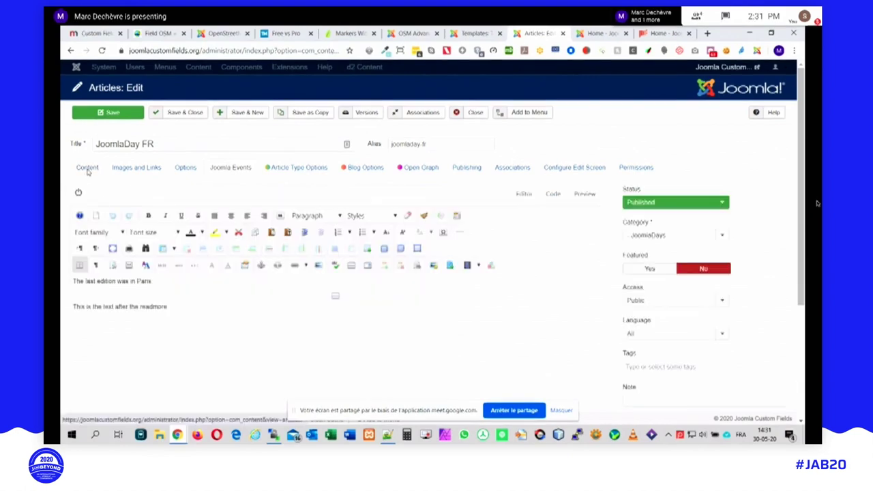
{"action": "left_click", "coordinate": [232, 173]}
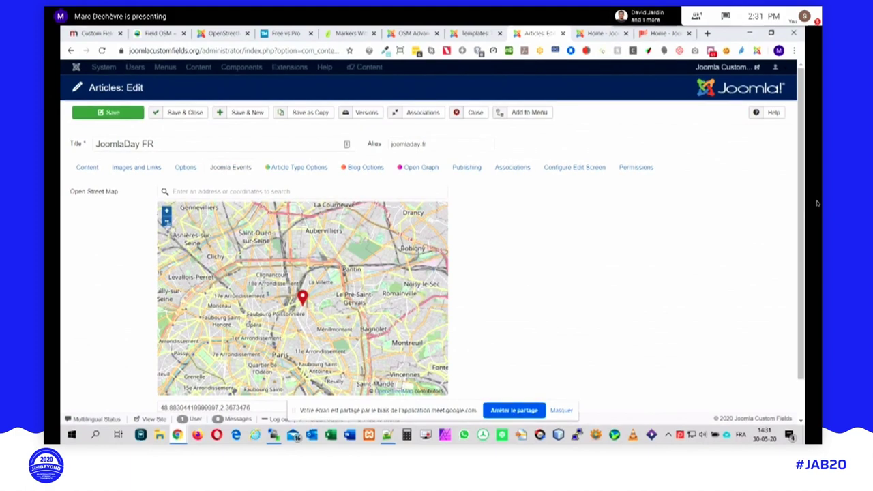
{"action": "left_click", "coordinate": [166, 222]}
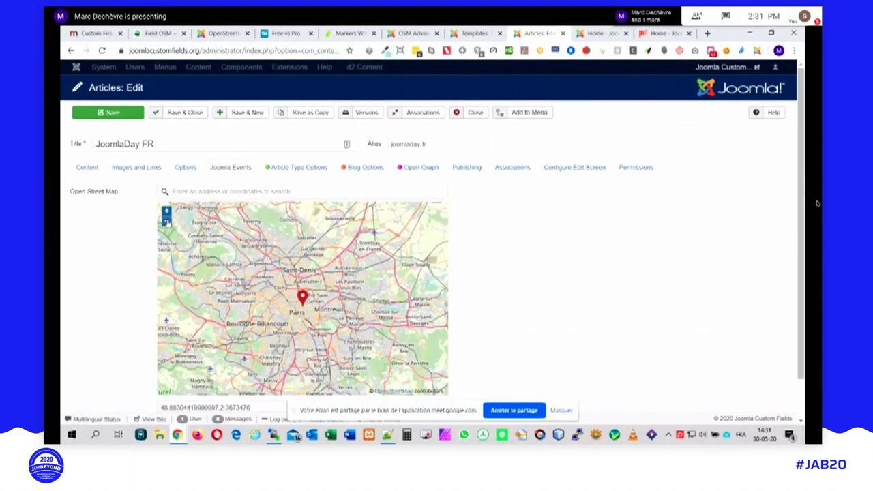
{"action": "left_click", "coordinate": [166, 211]}
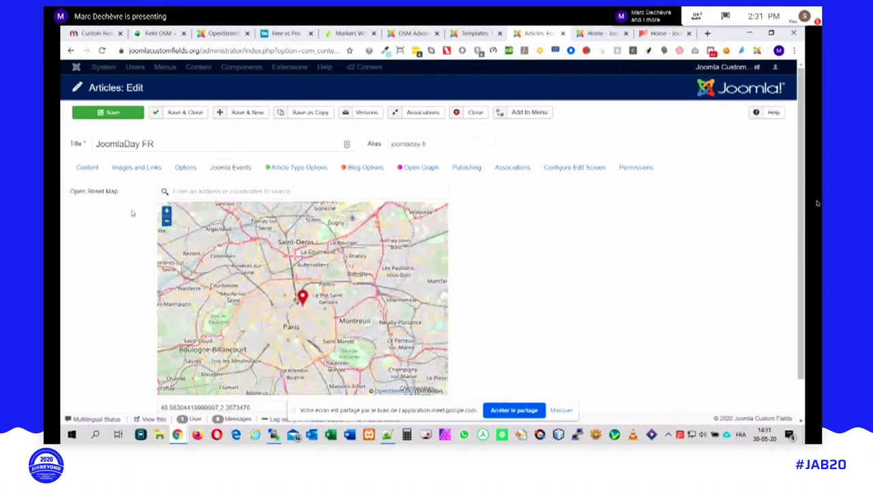
- Search the article's map for "ecam woluwe", choose the ECAM result in Woluwe-Saint-Lambert as its location, and save and close the article
{"action": "left_click", "coordinate": [203, 193]}
{"action": "scroll", "coordinate": [81, 297], "scroll_direction": "down", "scroll_amount": 1}
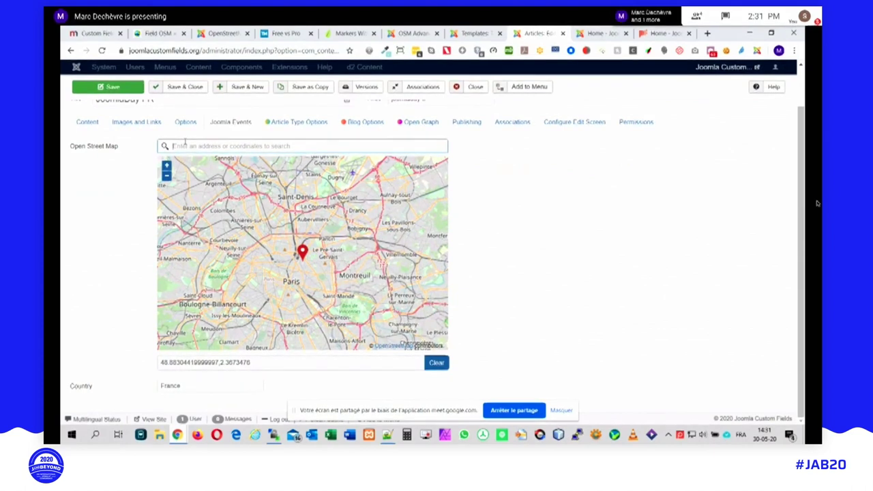
{"action": "type", "text": "ec"}
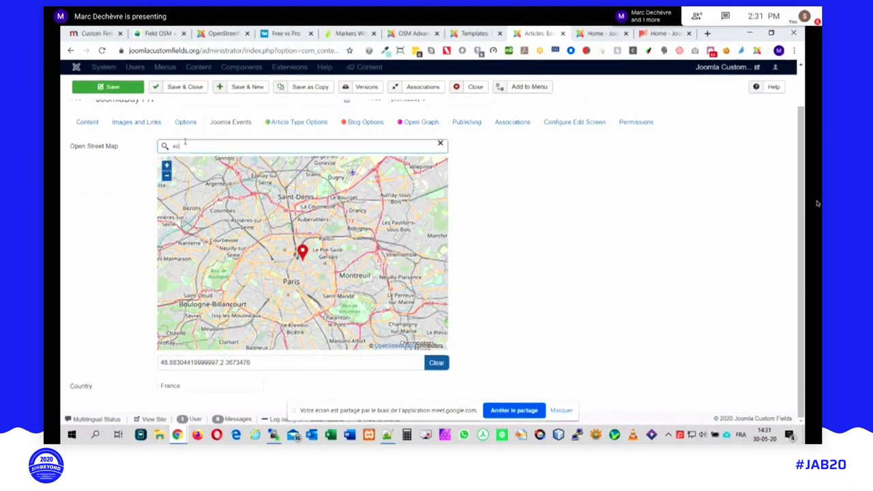
{"action": "type", "text": "am"}
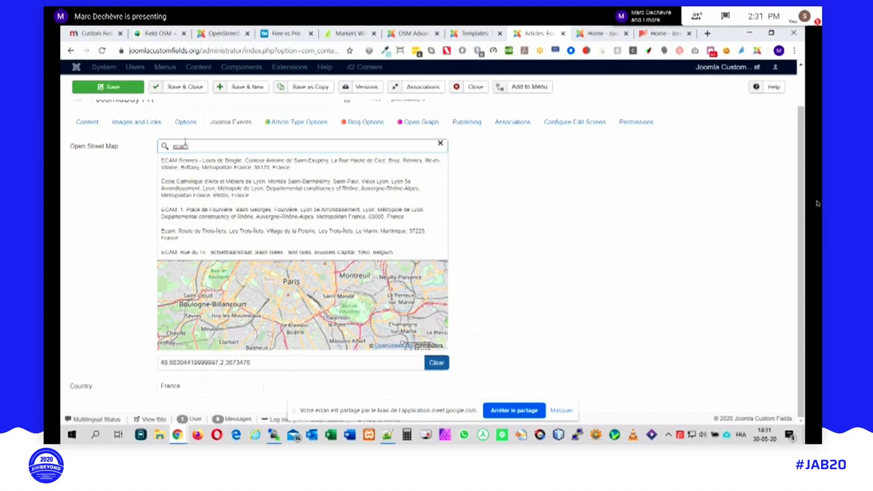
{"action": "type", "text": " tiluwe"}
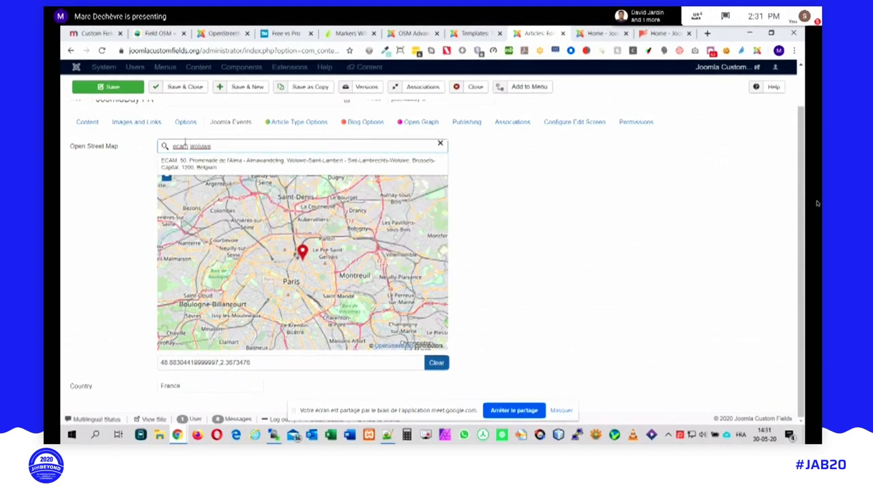
{"action": "double_click", "coordinate": [200, 146]}
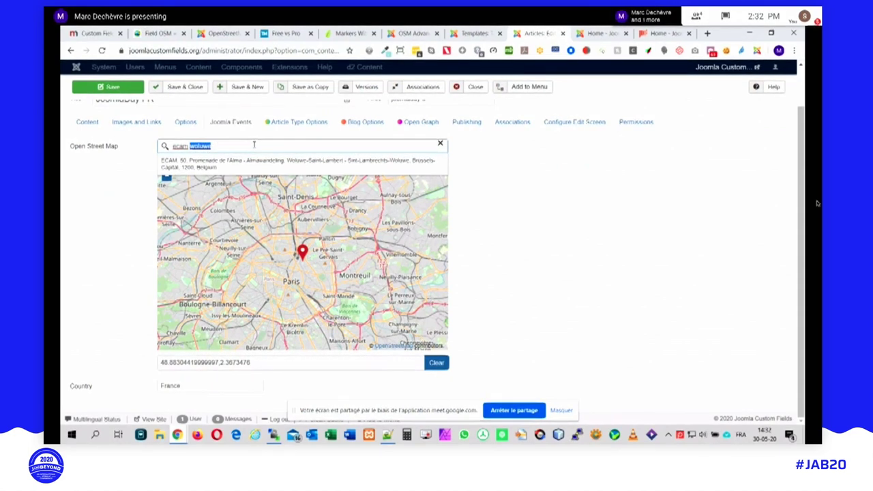
{"action": "left_click", "coordinate": [179, 163]}
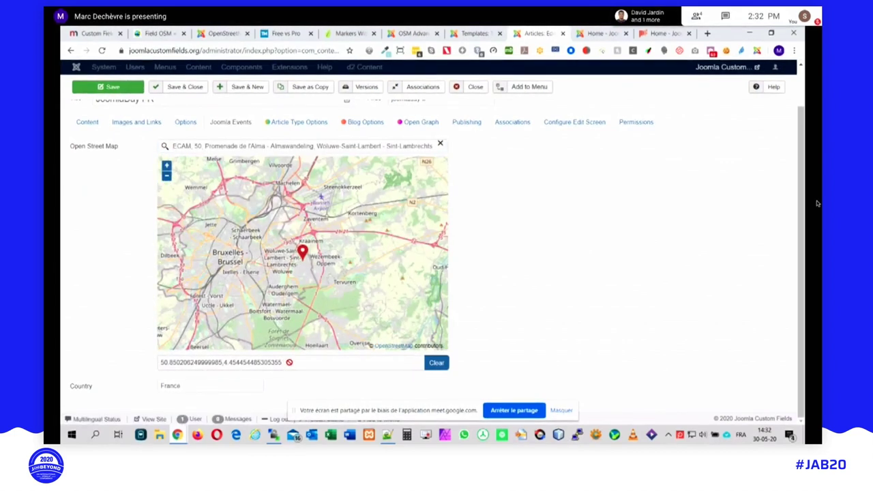
{"action": "left_click_drag", "start_coordinate": [289, 362], "coordinate": [159, 357]}
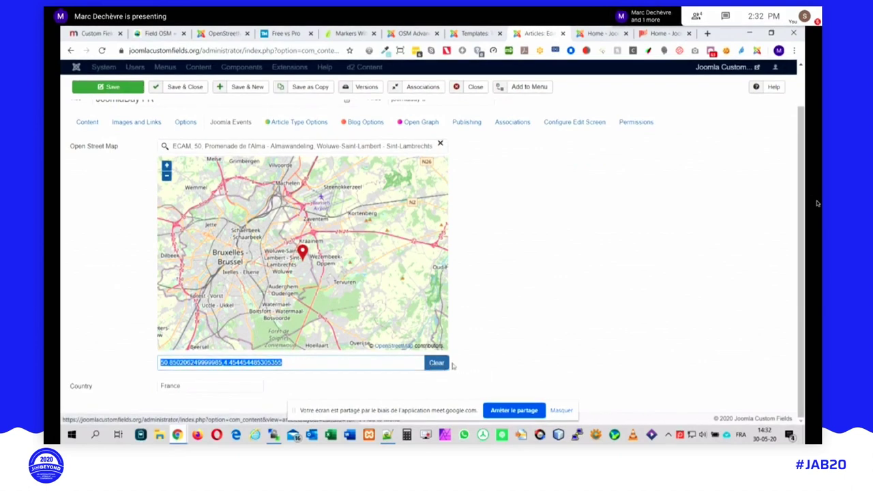
{"action": "left_click", "coordinate": [185, 87]}
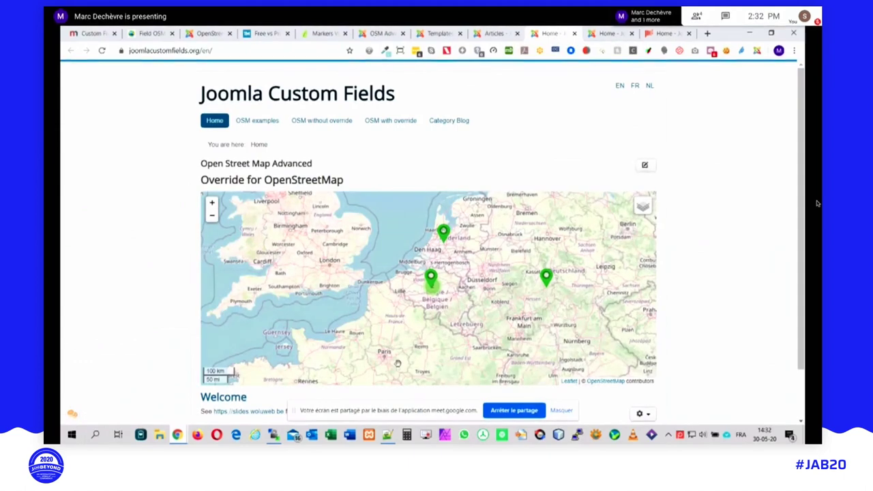
- Check the popup of the marker in Belgium on the map of the site's home page
{"action": "left_click", "coordinate": [431, 276]}
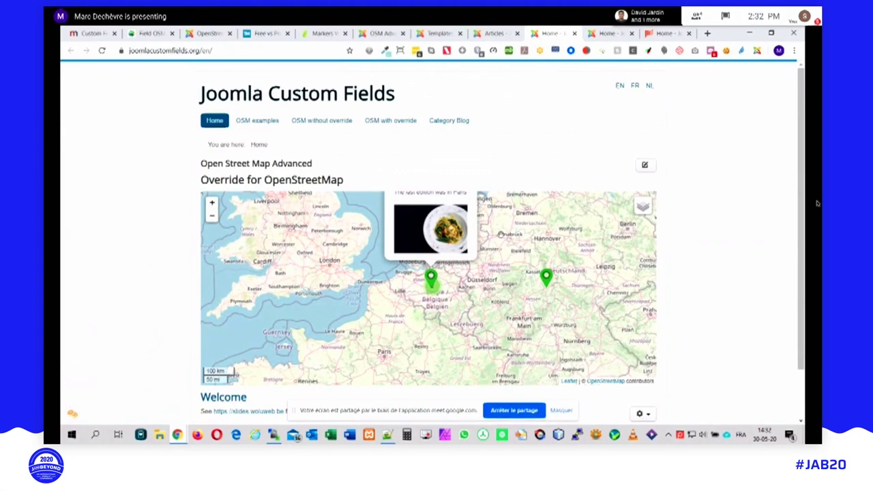
{"action": "left_click", "coordinate": [460, 219]}
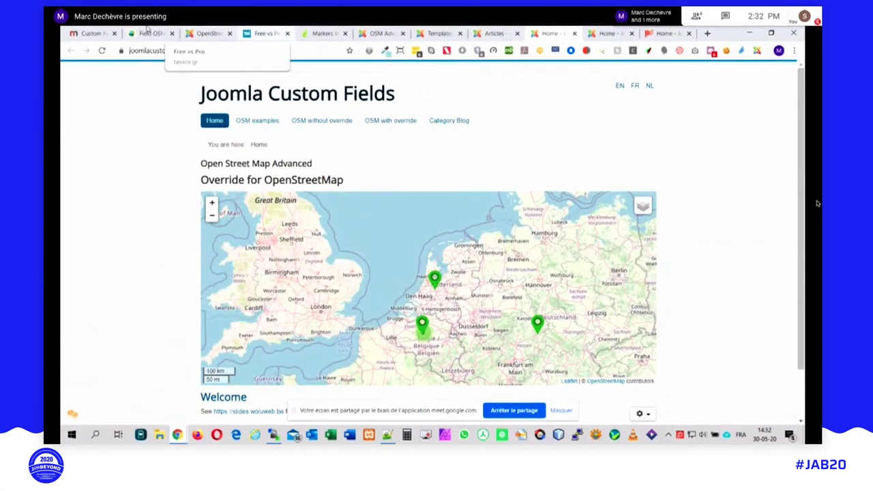
- Go through the presentation to the "Modules: Articles – Newsflash" slide and open its linked Custom Fields Episode 4 tutorial
{"action": "left_click", "coordinate": [96, 32]}
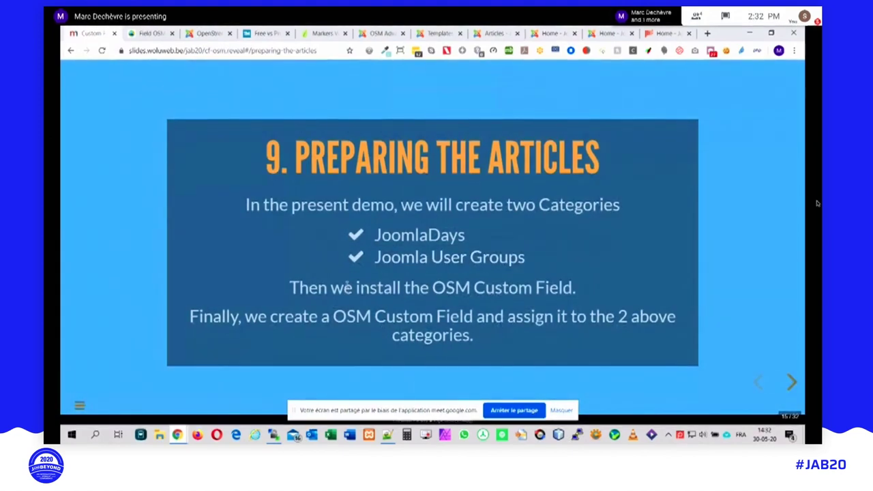
{"action": "key", "text": "Right"}
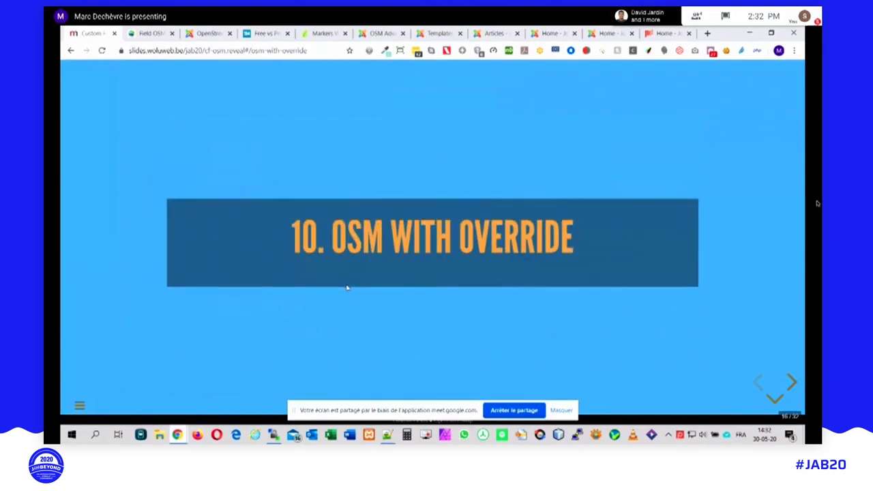
{"action": "key", "text": "Down"}
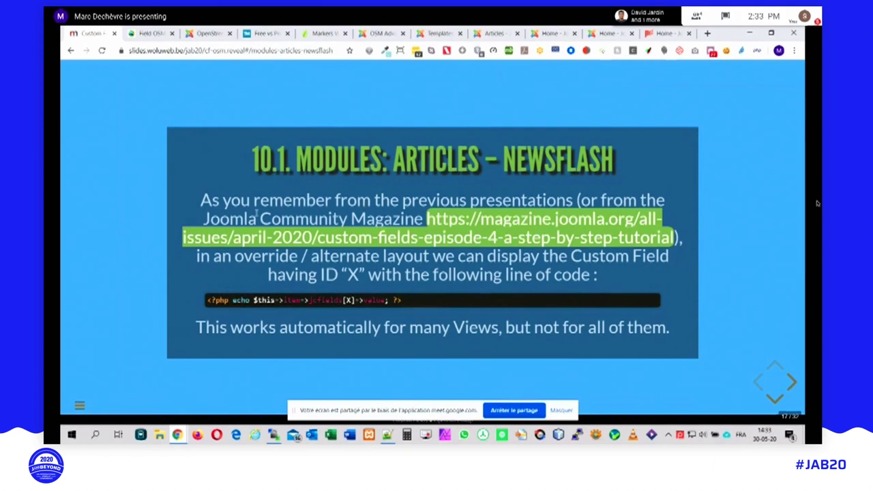
{"action": "left_click", "coordinate": [487, 220]}
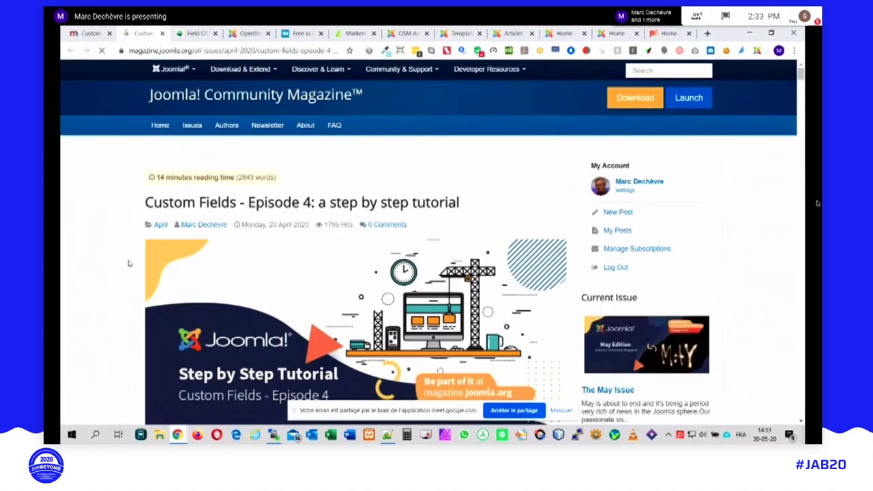
- Skim the Custom Fields Episode 4 tutorial down to section 2.19, "Show field via template override"
{"action": "scroll", "coordinate": [129, 253], "scroll_direction": "down", "scroll_amount": 5}
{"action": "scroll", "coordinate": [130, 253], "scroll_direction": "down", "scroll_amount": 15}
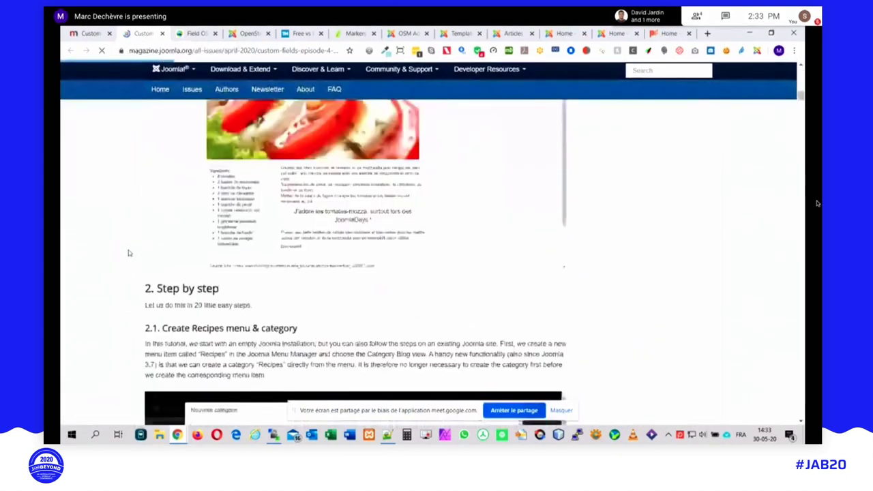
{"action": "scroll", "coordinate": [127, 253], "scroll_direction": "down", "scroll_amount": 15}
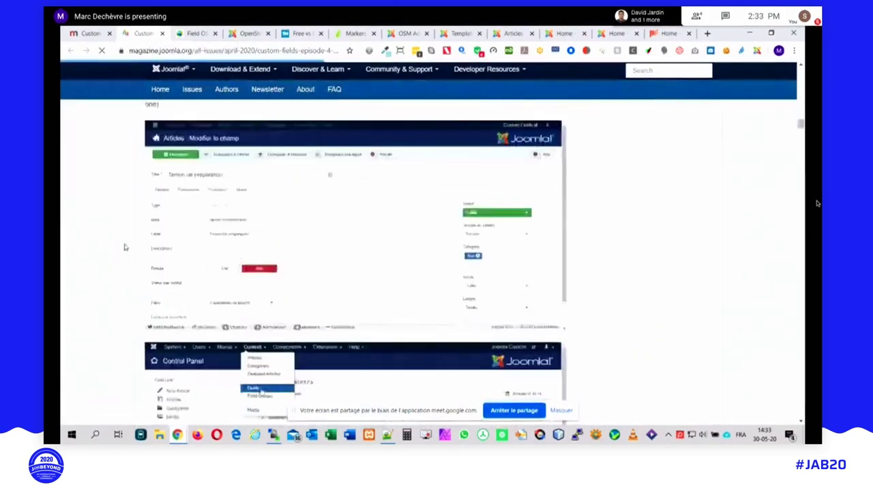
{"action": "scroll", "coordinate": [124, 247], "scroll_direction": "down", "scroll_amount": 15}
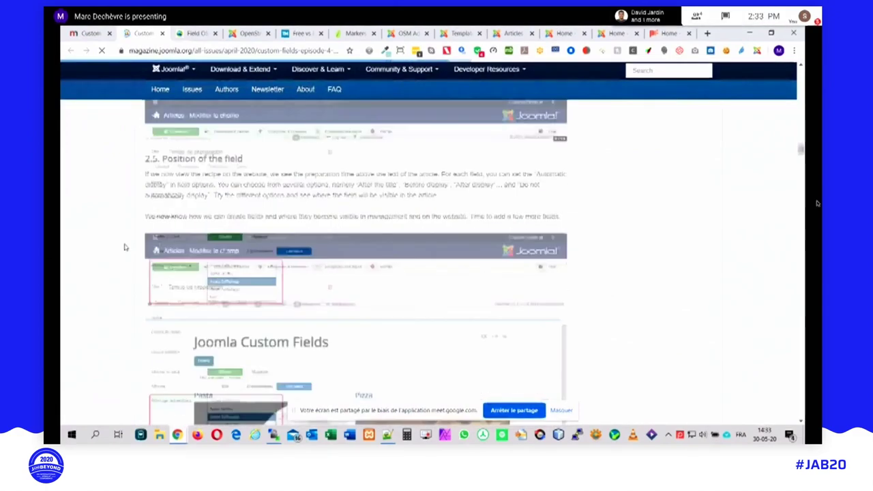
{"action": "scroll", "coordinate": [124, 246], "scroll_direction": "down", "scroll_amount": 15}
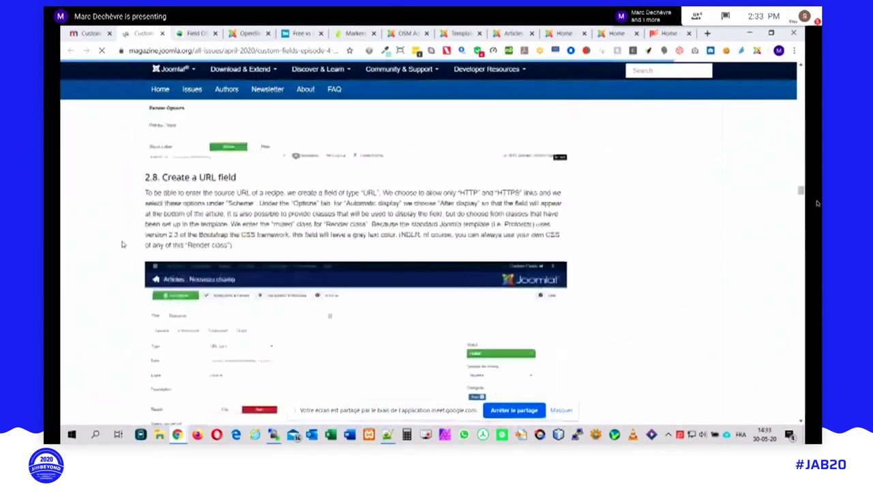
{"action": "scroll", "coordinate": [121, 242], "scroll_direction": "down", "scroll_amount": 4}
{"action": "scroll", "coordinate": [120, 243], "scroll_direction": "down", "scroll_amount": 15}
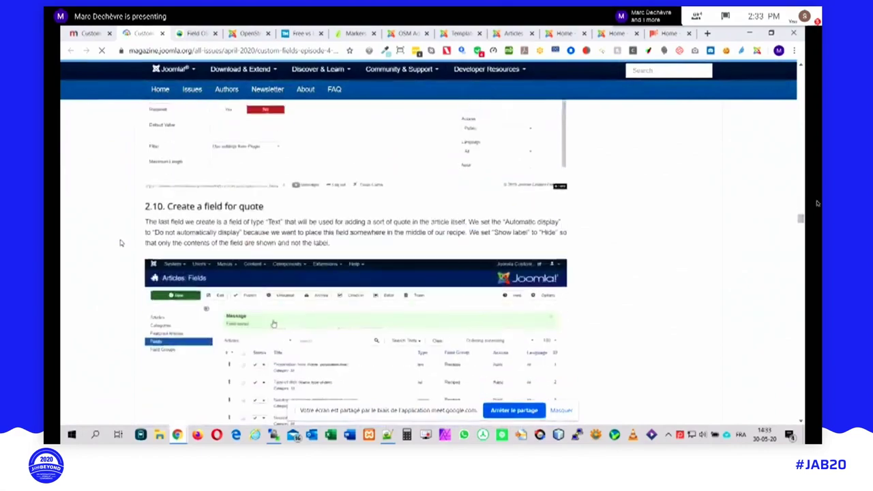
{"action": "scroll", "coordinate": [120, 243], "scroll_direction": "down", "scroll_amount": 15}
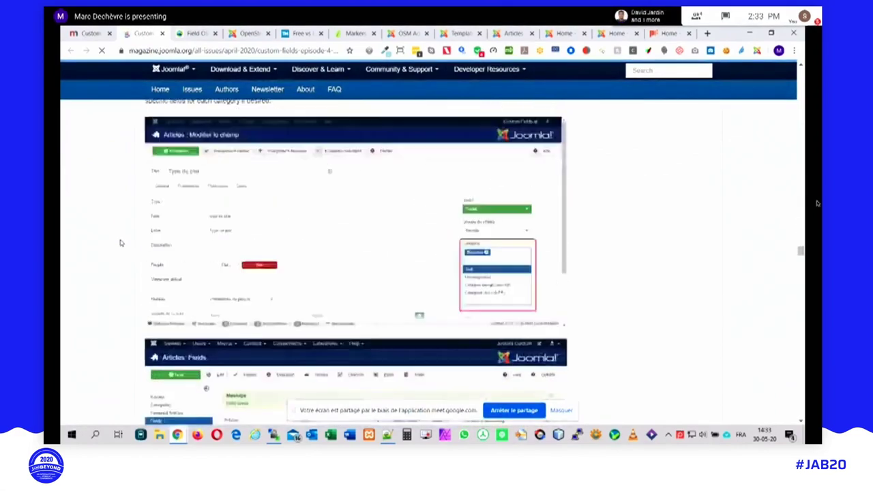
{"action": "scroll", "coordinate": [120, 243], "scroll_direction": "down", "scroll_amount": 10}
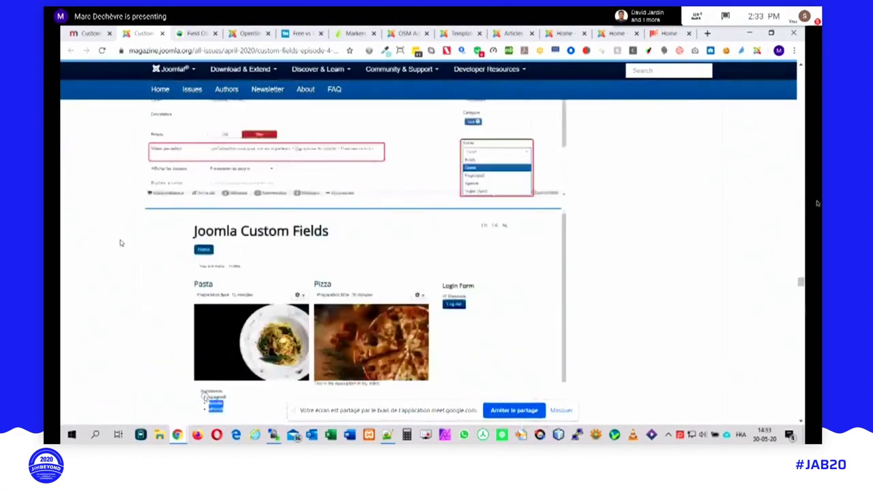
{"action": "scroll", "coordinate": [120, 242], "scroll_direction": "down", "scroll_amount": 15}
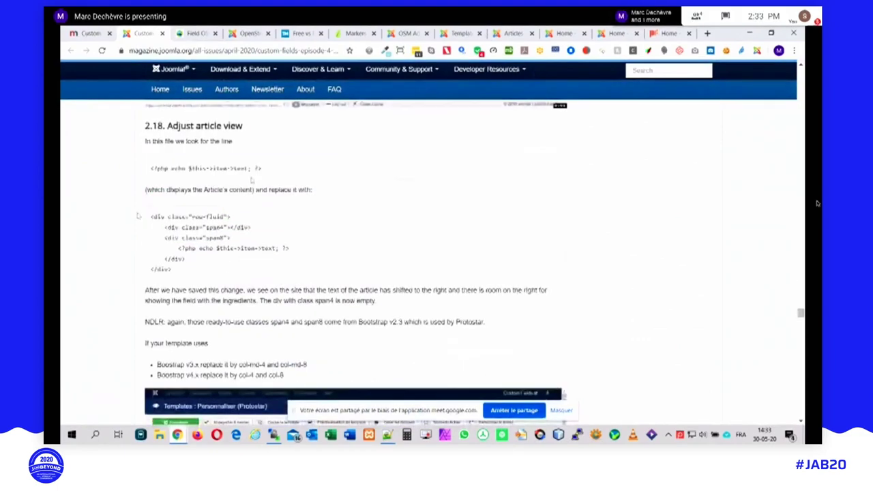
{"action": "scroll", "coordinate": [96, 242], "scroll_direction": "down", "scroll_amount": 14}
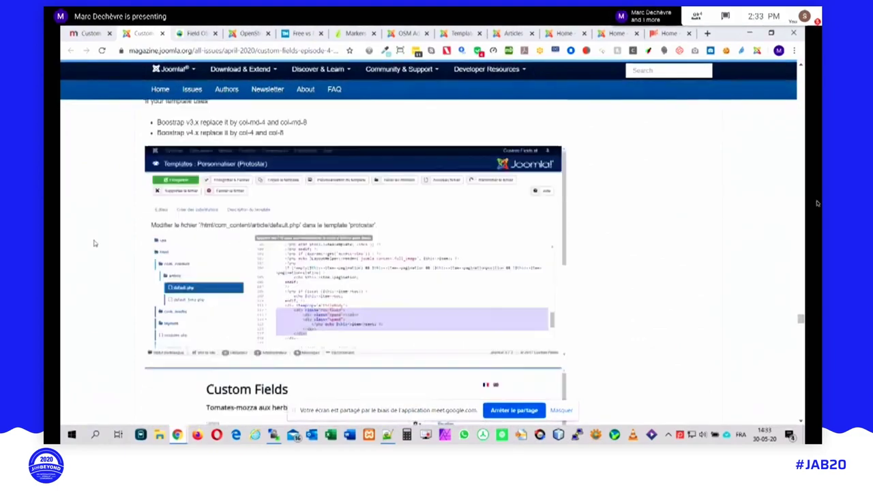
{"action": "scroll", "coordinate": [95, 243], "scroll_direction": "down", "scroll_amount": 5}
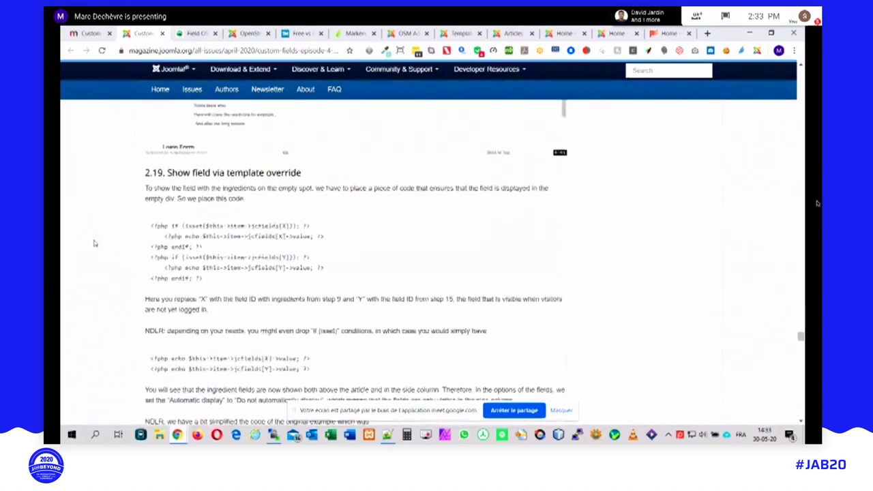
{"action": "scroll", "coordinate": [305, 225], "scroll_direction": "up", "scroll_amount": 2}
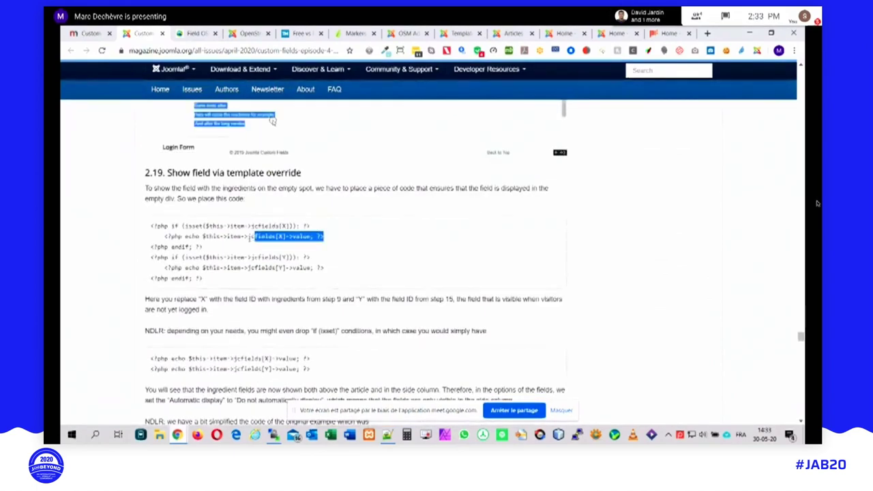
- Highlight the line that echoes $this->item->jcfields[X]->value in section 2.19's first code block, including its jcfields[X] part
{"action": "left_click_drag", "start_coordinate": [182, 247], "coordinate": [164, 236]}
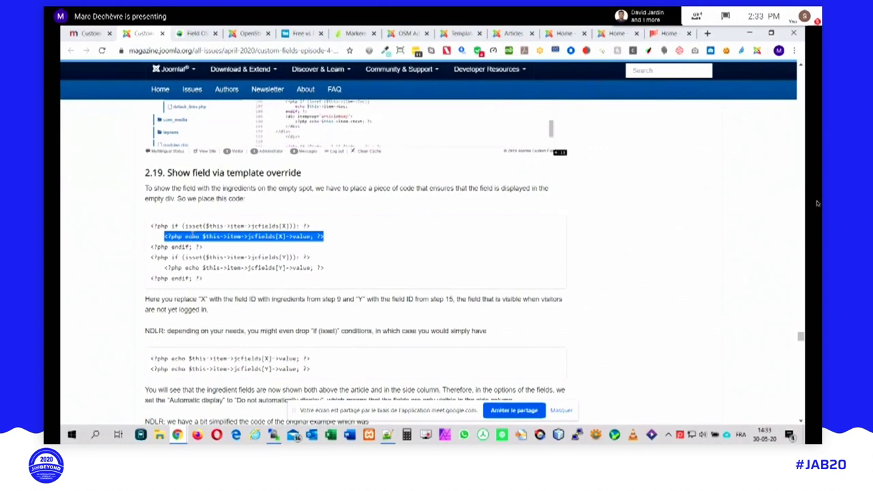
{"action": "left_click_drag", "start_coordinate": [202, 235], "coordinate": [250, 235]}
{"action": "left_click", "coordinate": [247, 236]}
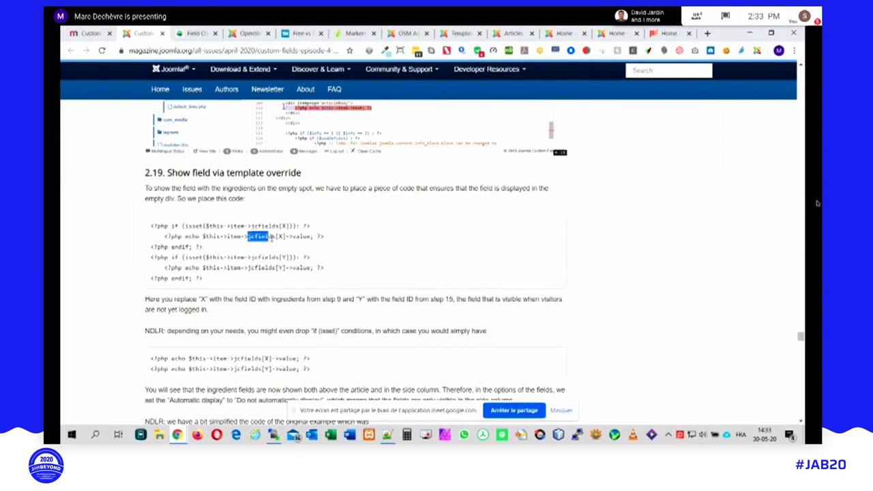
{"action": "left_click_drag", "start_coordinate": [286, 236], "coordinate": [282, 236]}
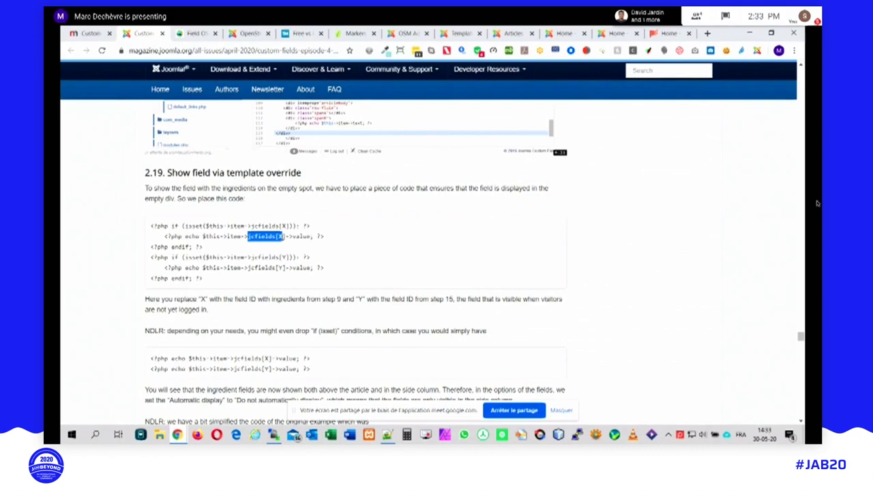
{"action": "left_click_drag", "start_coordinate": [324, 235], "coordinate": [164, 236]}
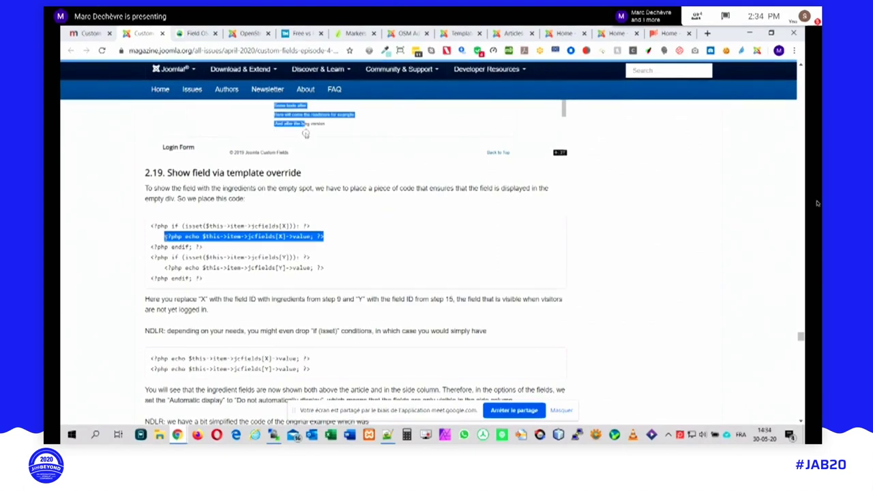
- Skim the rest of the tutorial and stop at the paragraph on custom field plugins above "Credits and translations"
{"action": "scroll", "coordinate": [112, 286], "scroll_direction": "down", "scroll_amount": 1}
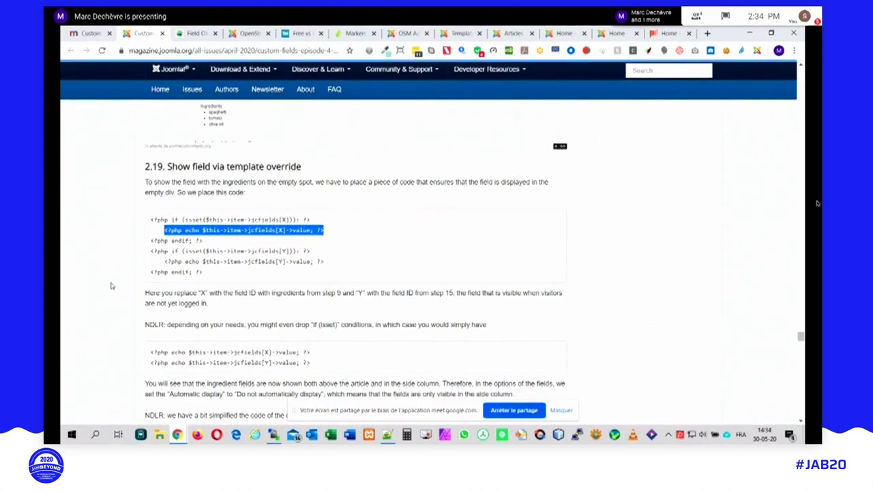
{"action": "scroll", "coordinate": [112, 286], "scroll_direction": "down", "scroll_amount": 10}
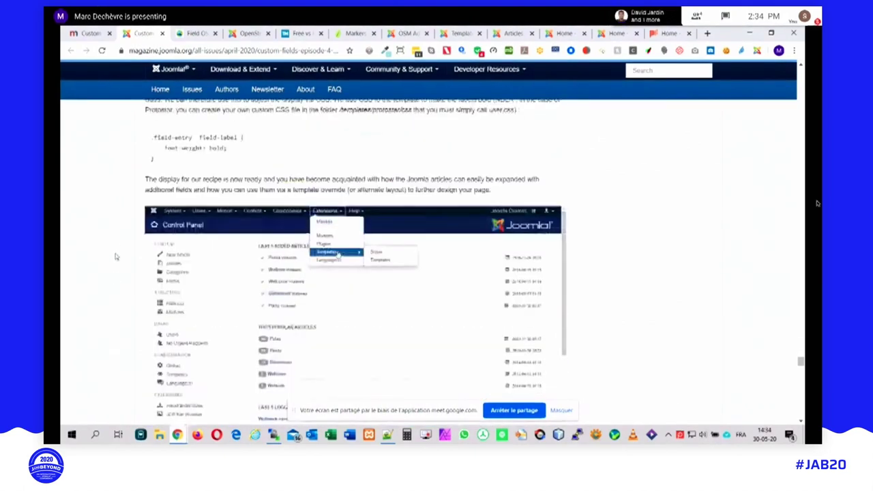
{"action": "scroll", "coordinate": [116, 256], "scroll_direction": "down", "scroll_amount": 15}
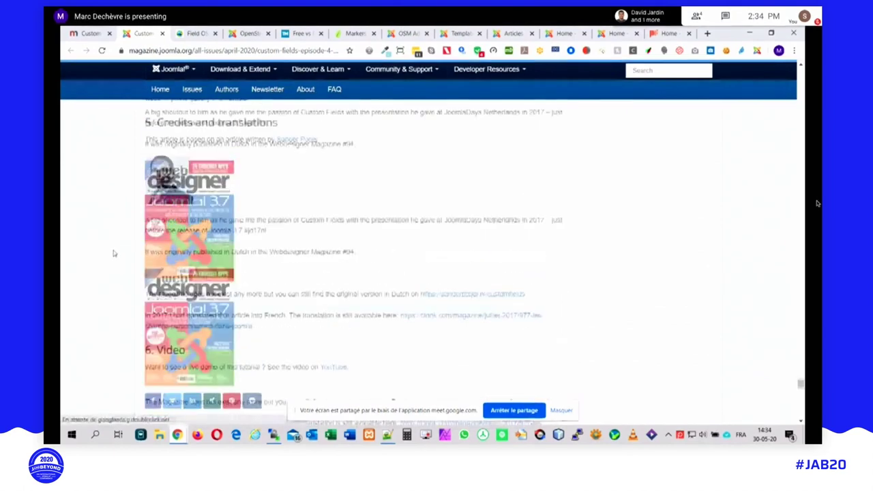
{"action": "scroll", "coordinate": [114, 253], "scroll_direction": "up", "scroll_amount": 3}
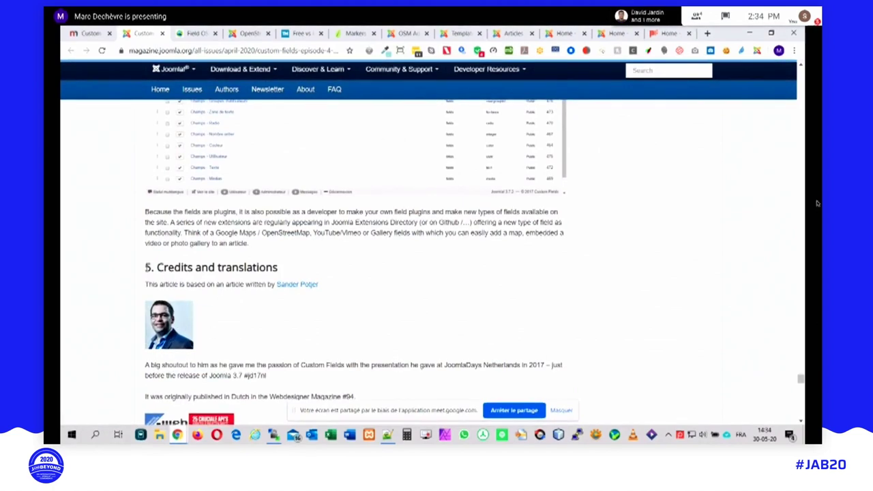
- Return to the "Modules: Articles – Newsflash" slide and highlight its jcfields[X] line of code
{"action": "left_click", "coordinate": [89, 32]}
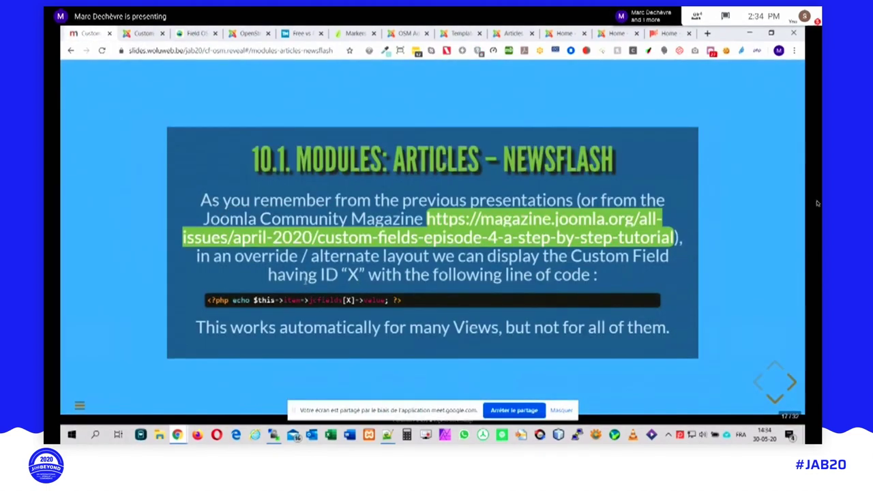
{"action": "mouse_move", "coordinate": [410, 300]}
{"action": "left_click_drag", "start_coordinate": [406, 304], "coordinate": [211, 300]}
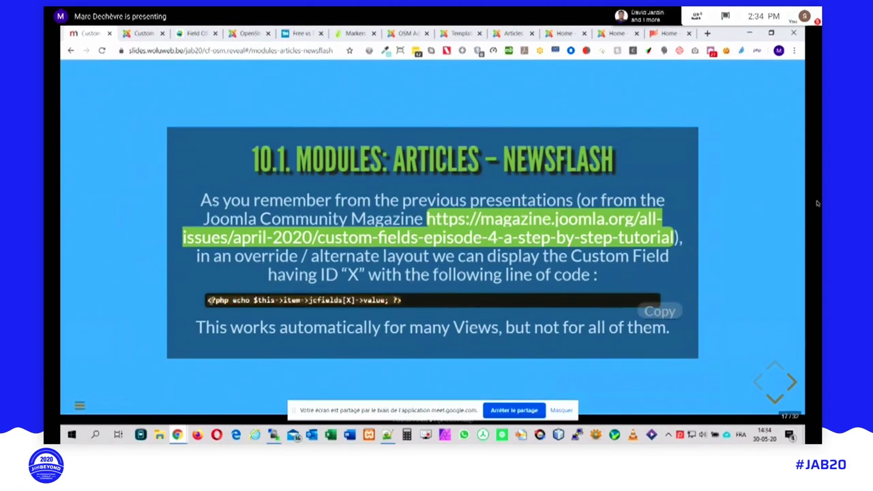
{"action": "left_click", "coordinate": [317, 301]}
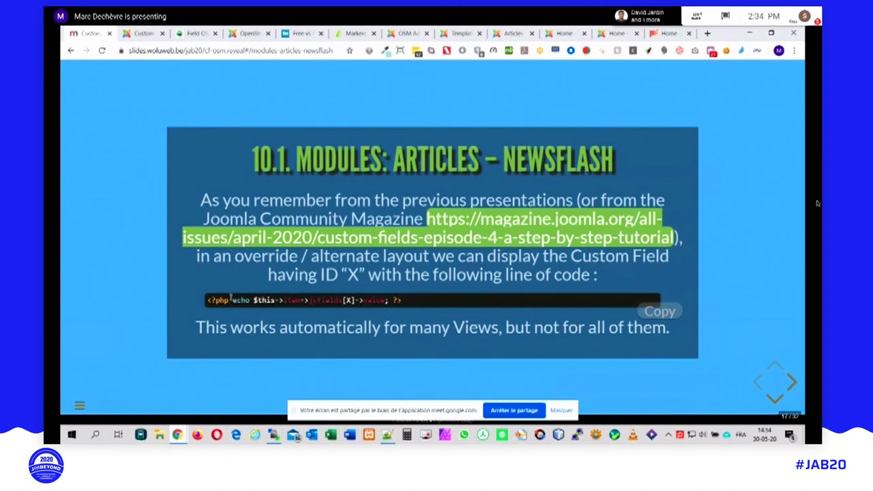
{"action": "left_click_drag", "start_coordinate": [208, 300], "coordinate": [418, 300]}
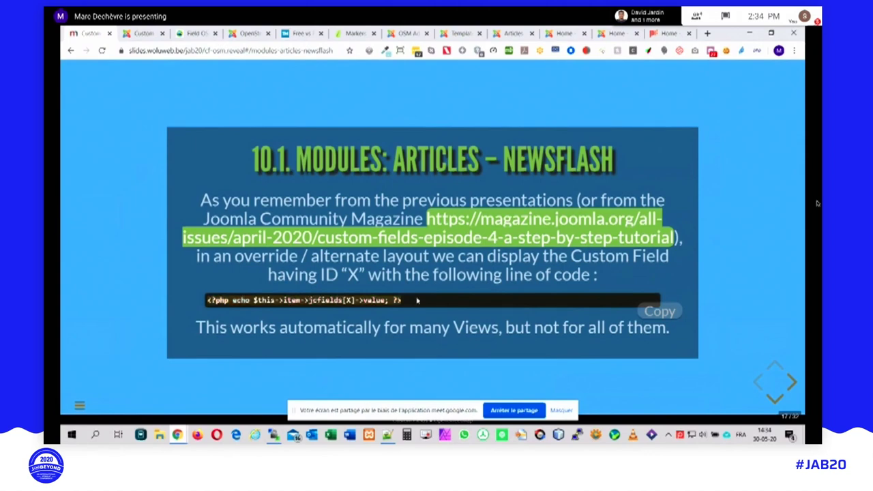
{"action": "left_click", "coordinate": [352, 301]}
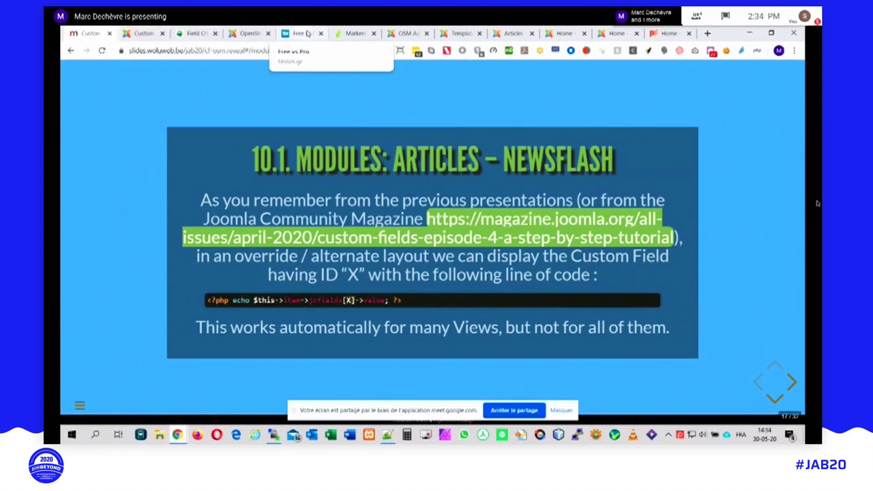
- Open the list of article fields in the Joomla administration and highlight the Open Street Map field's ID
{"action": "left_click", "coordinate": [413, 31]}
{"action": "left_click", "coordinate": [460, 33]}
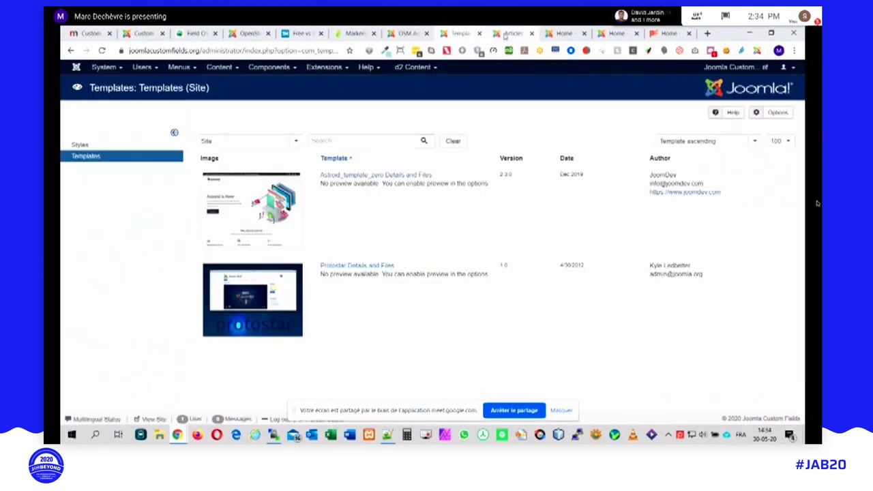
{"action": "left_click", "coordinate": [513, 33]}
{"action": "left_click", "coordinate": [219, 67]}
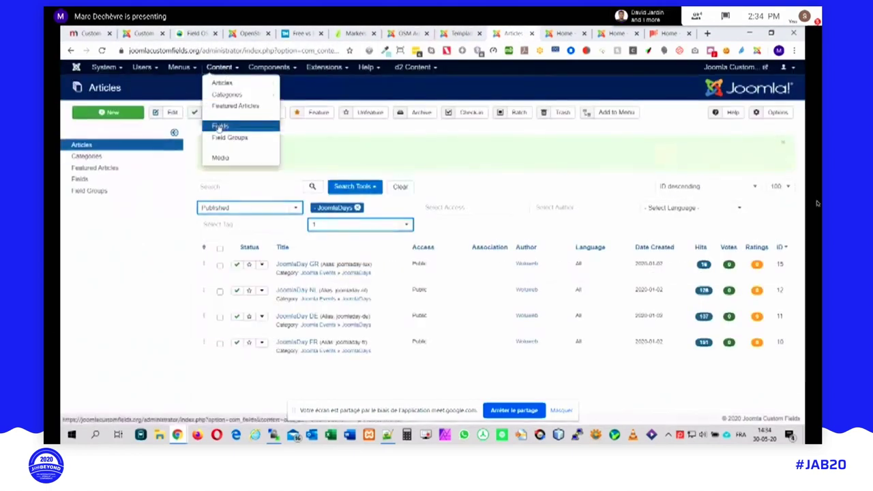
{"action": "left_click", "coordinate": [220, 125]}
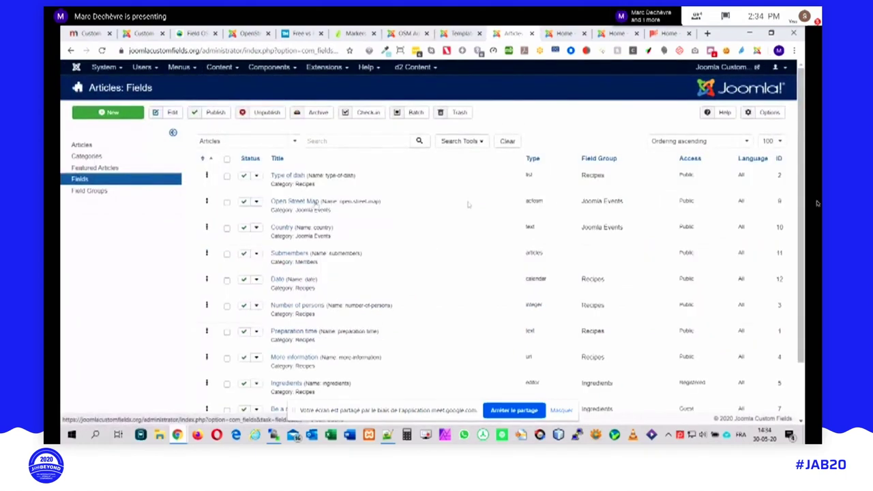
{"action": "double_click", "coordinate": [779, 201]}
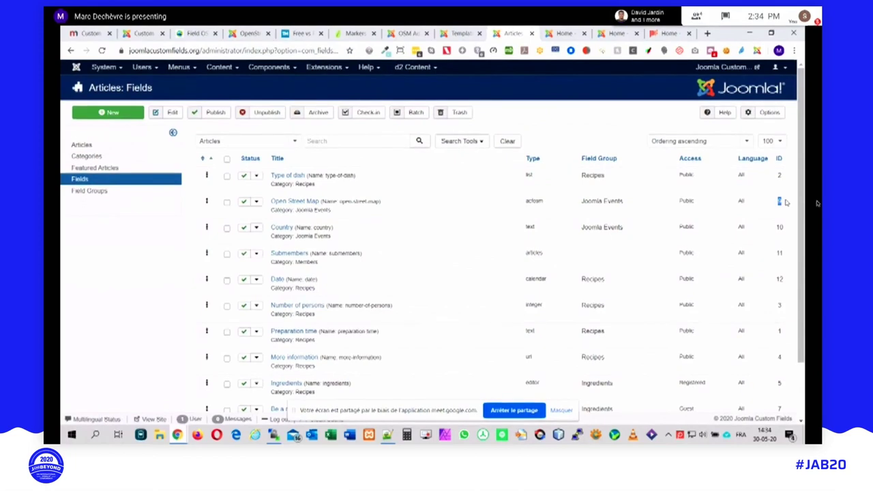
- Go back to the "Modules: Articles – Newsflash" slide and highlight the module name in its heading
{"action": "left_click", "coordinate": [85, 33]}
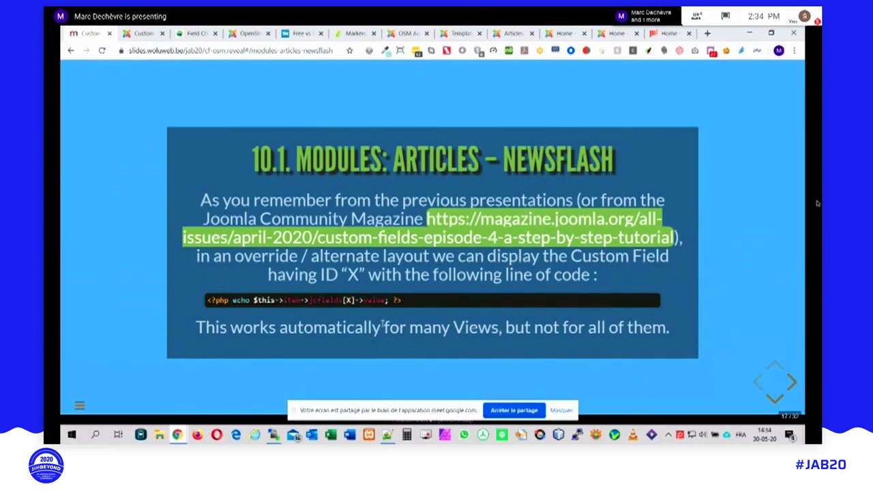
{"action": "mouse_move", "coordinate": [388, 303]}
{"action": "left_click_drag", "start_coordinate": [393, 160], "coordinate": [618, 163]}
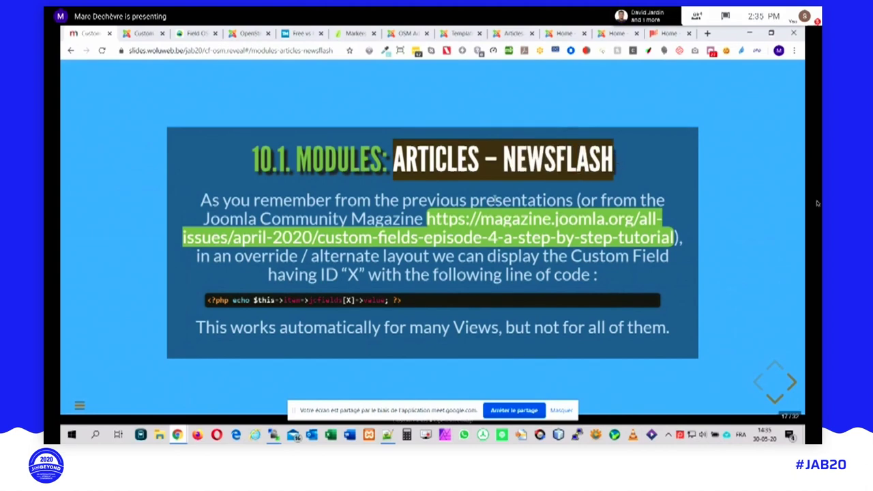
{"action": "left_click", "coordinate": [389, 215]}
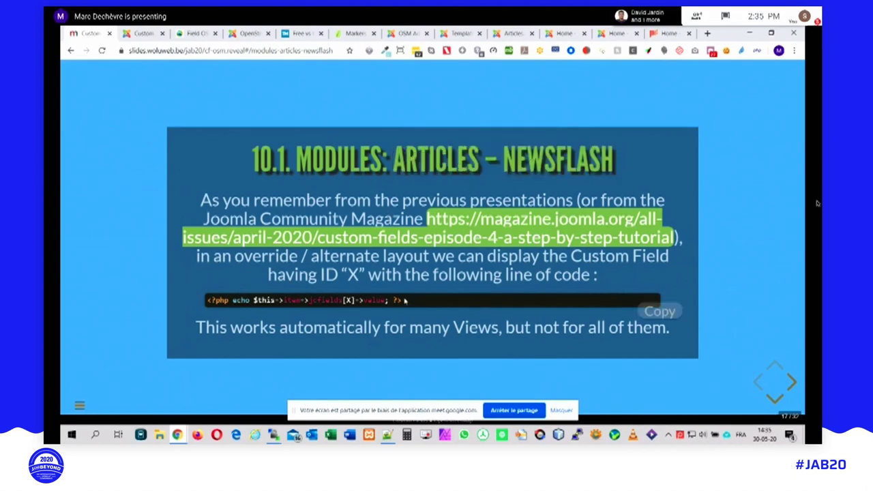
- Advance to the slide below and highlight "Trigger Plugin Events" and the jcfields variable in its text
{"action": "key", "text": "Down"}
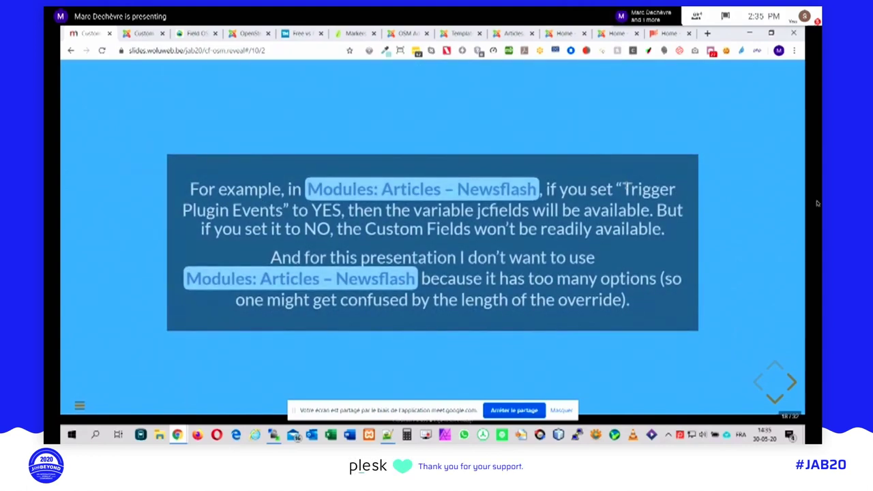
{"action": "left_click_drag", "start_coordinate": [621, 190], "coordinate": [285, 206]}
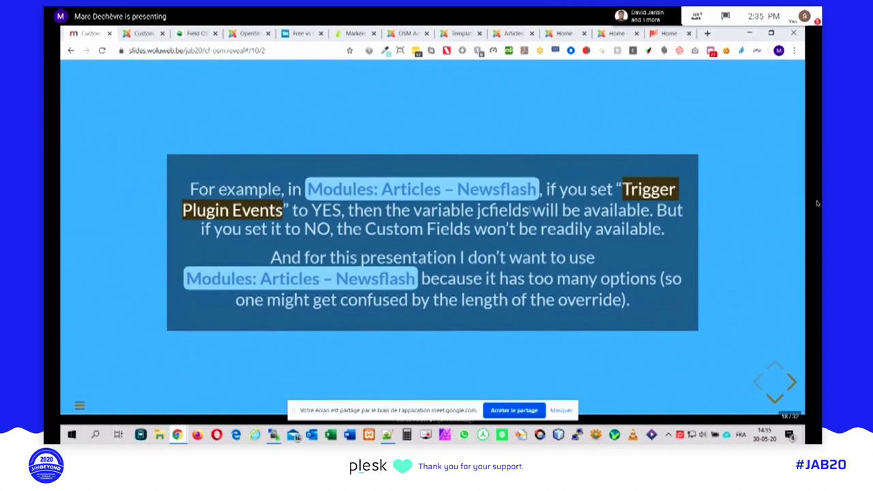
{"action": "double_click", "coordinate": [481, 210]}
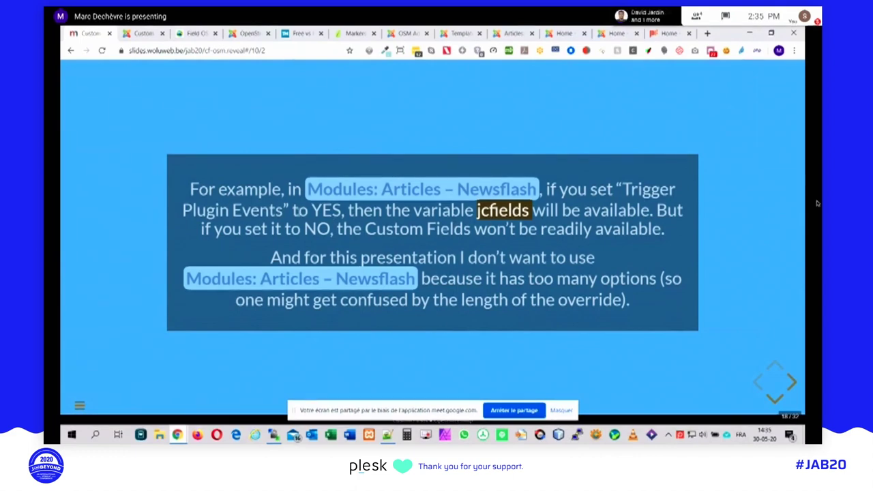
{"action": "left_click", "coordinate": [816, 204]}
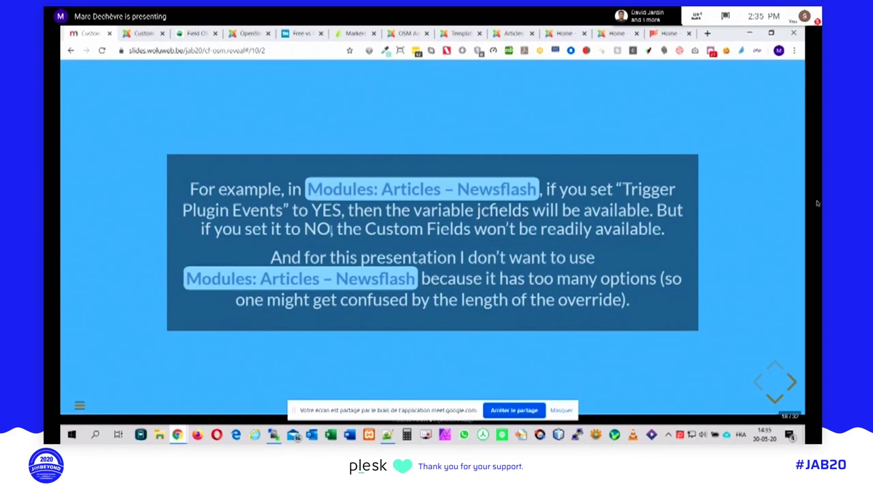
- Highlight the slide's words on Custom Fields not being readily available, and then "Articles – Newsflash" in its second paragraph
{"action": "left_click_drag", "start_coordinate": [337, 228], "coordinate": [665, 229]}
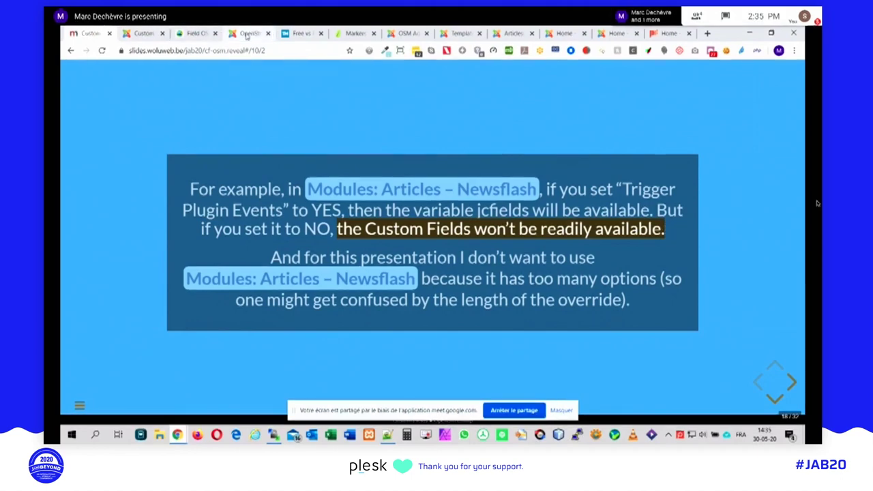
{"action": "left_click", "coordinate": [285, 260]}
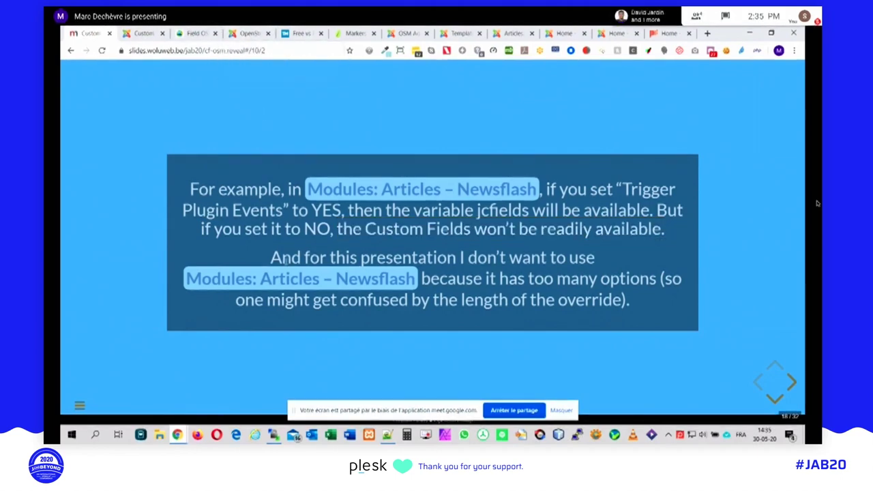
{"action": "left_click_drag", "start_coordinate": [258, 278], "coordinate": [415, 278]}
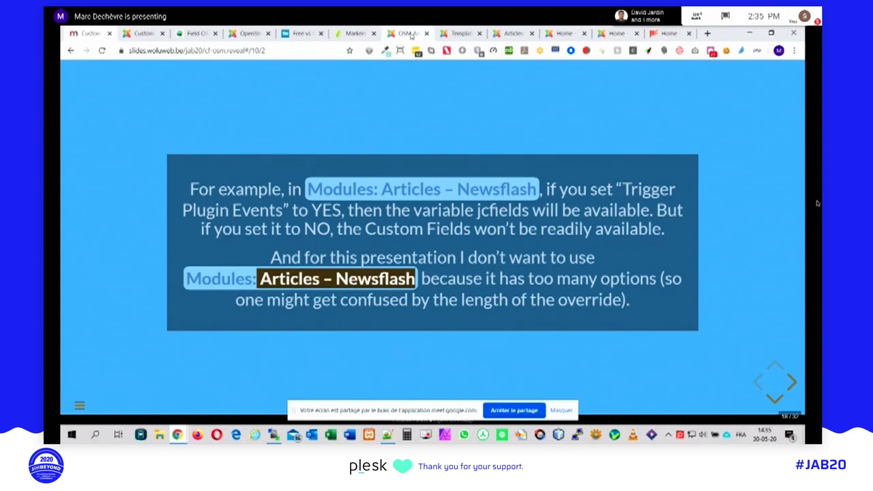
- Open the Newsflash module from the list of site modules in the Joomla administration
{"action": "left_click", "coordinate": [408, 33]}
{"action": "left_click", "coordinate": [460, 32]}
{"action": "left_click", "coordinate": [513, 32]}
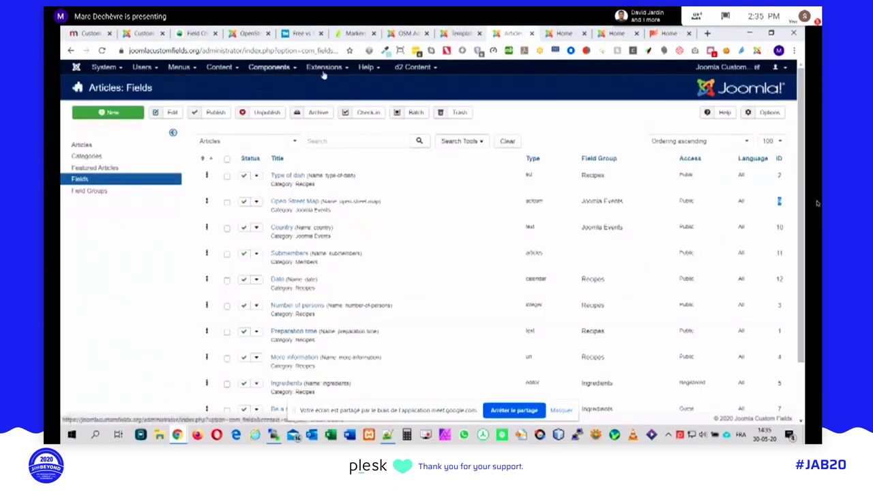
{"action": "left_click", "coordinate": [326, 70]}
{"action": "left_click", "coordinate": [323, 103]}
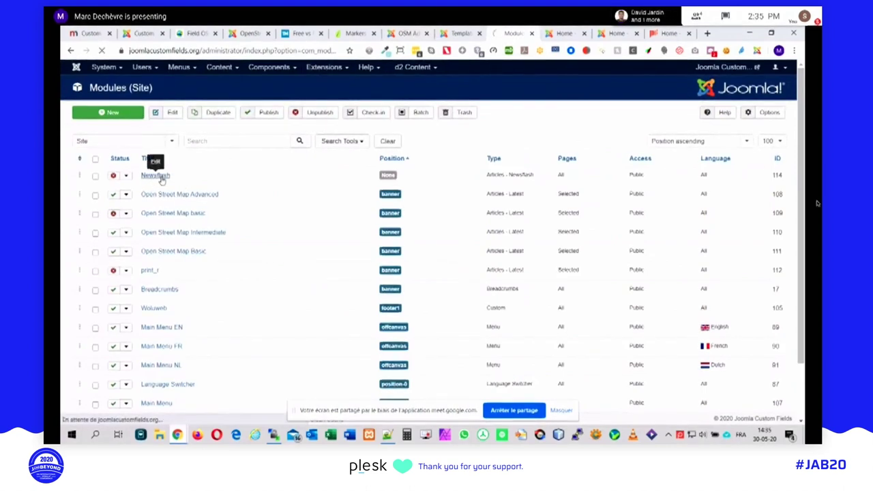
{"action": "left_click", "coordinate": [164, 178]}
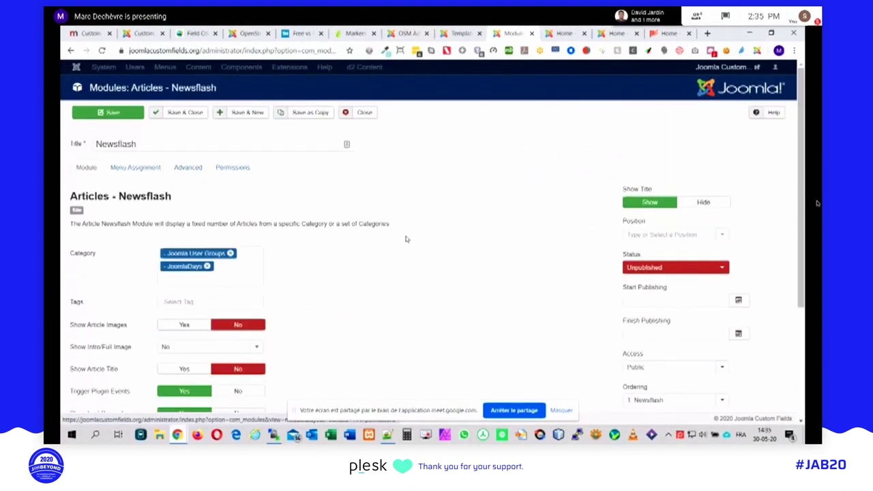
- Show how the Newsflash module's Show Article Images option toggles and which choices Show Intro/Full Image offers
{"action": "scroll", "coordinate": [397, 239], "scroll_direction": "down", "scroll_amount": 3}
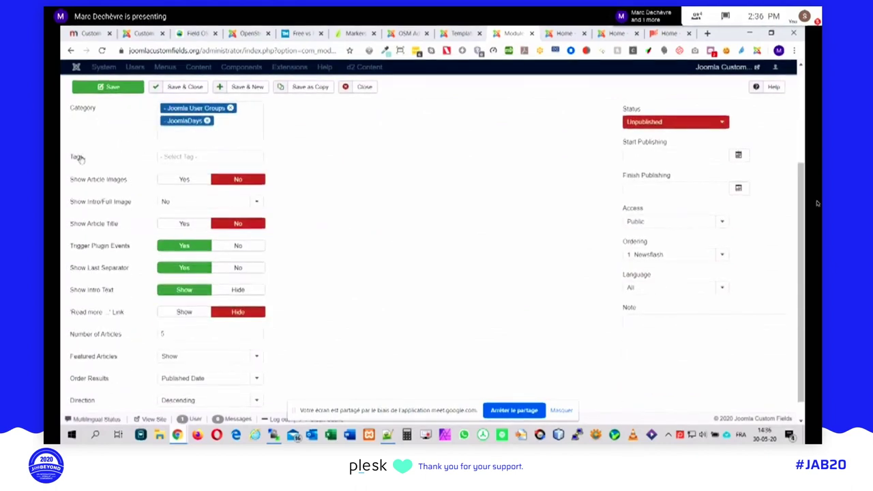
{"action": "left_click", "coordinate": [188, 180]}
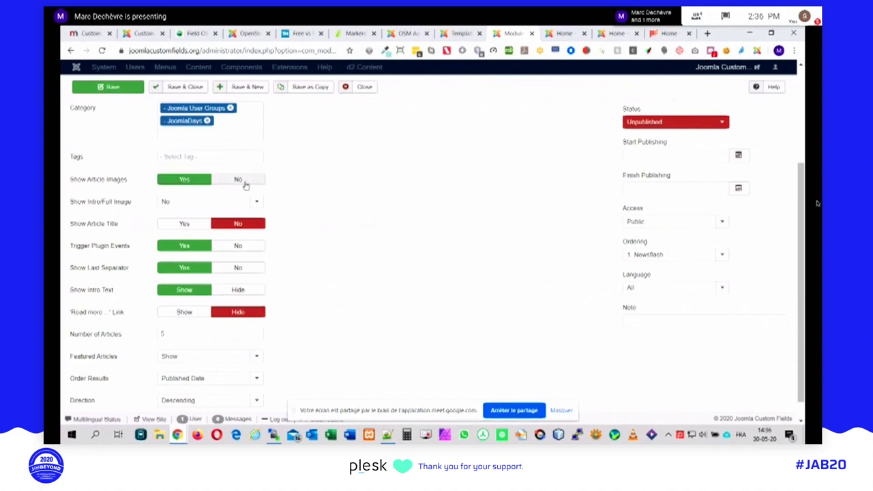
{"action": "left_click", "coordinate": [242, 181]}
{"action": "left_click", "coordinate": [210, 203]}
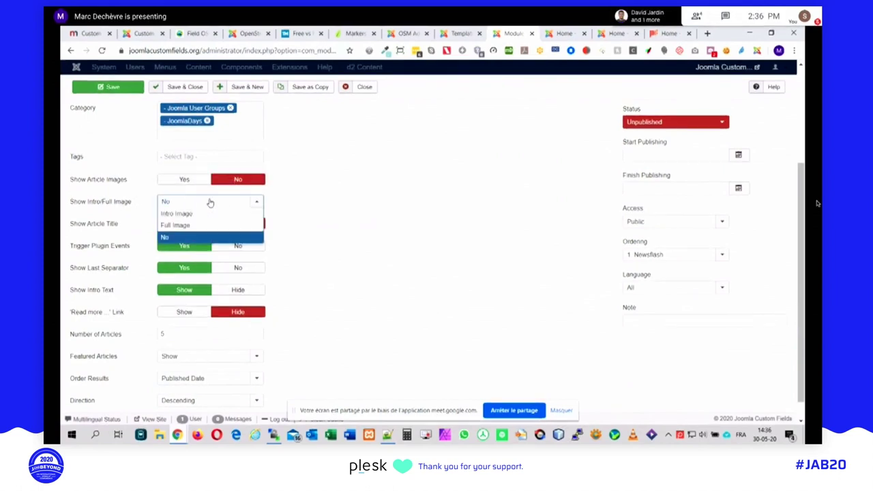
{"action": "left_click", "coordinate": [210, 203]}
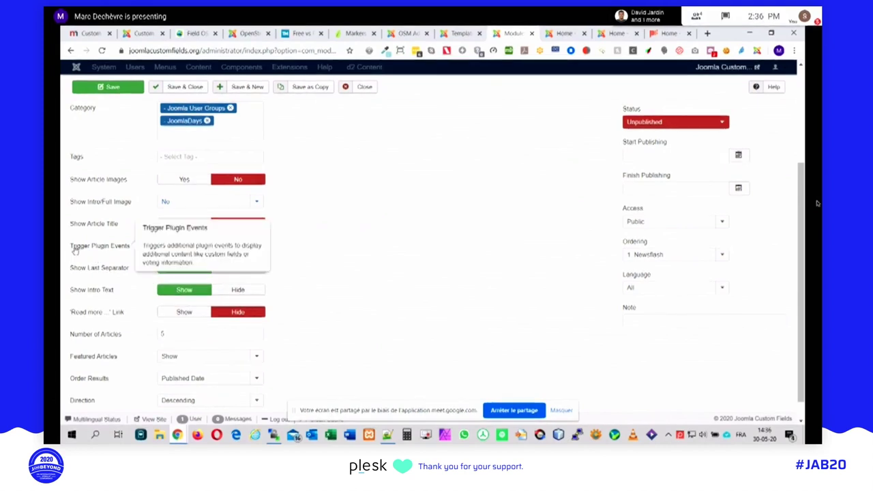
- Review the remaining Newsflash options from Trigger Plugin Events to Direction and close the module without saving
{"action": "left_click", "coordinate": [236, 246]}
{"action": "left_click", "coordinate": [199, 251]}
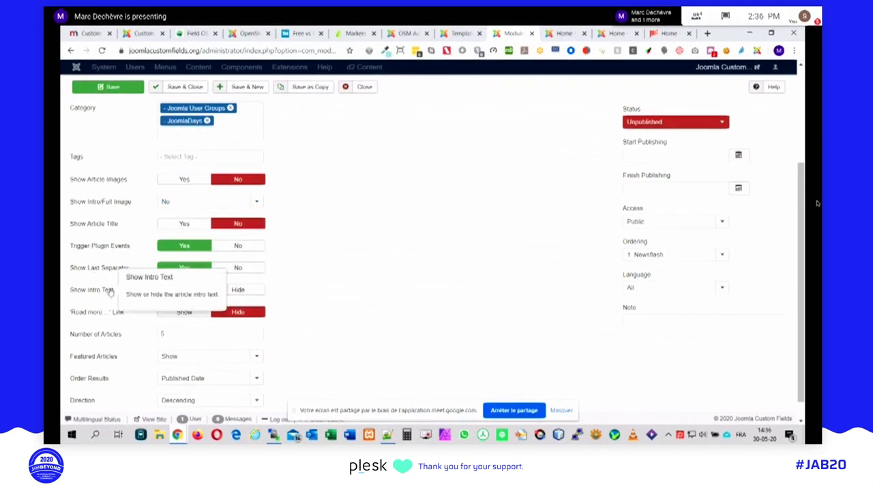
{"action": "left_click", "coordinate": [194, 313]}
{"action": "left_click", "coordinate": [235, 313]}
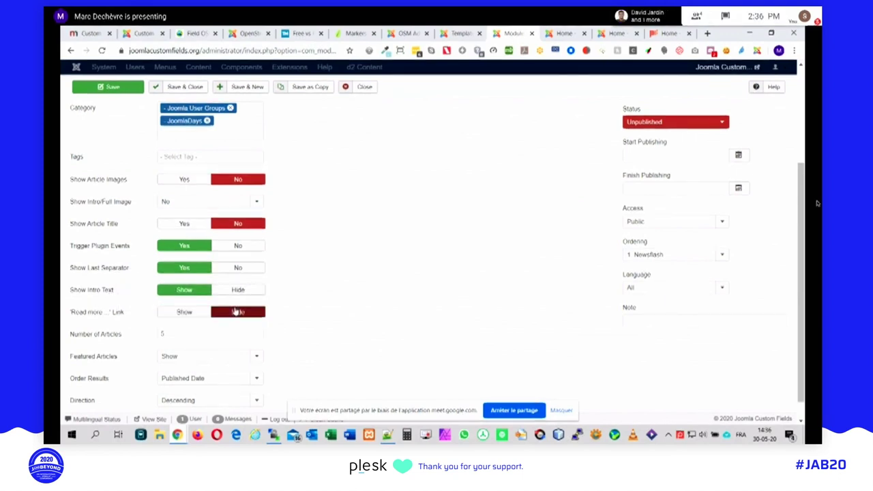
{"action": "scroll", "coordinate": [100, 332], "scroll_direction": "down", "scroll_amount": 1}
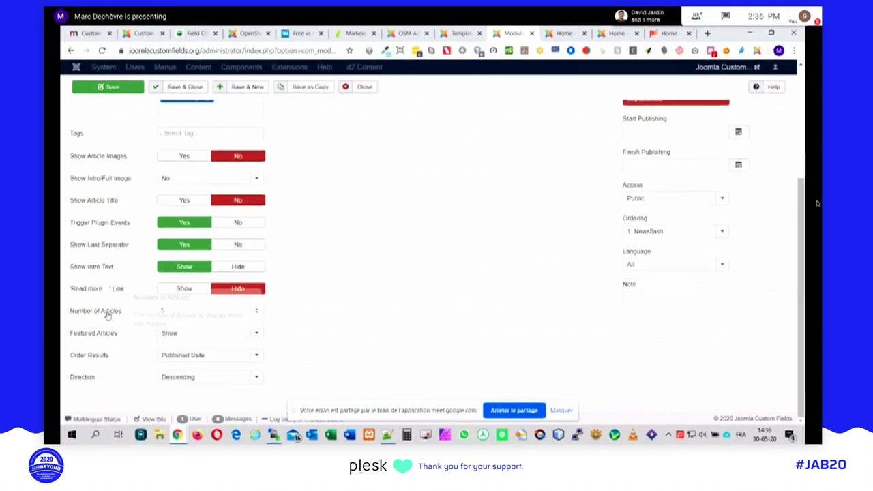
{"action": "mouse_move", "coordinate": [98, 335]}
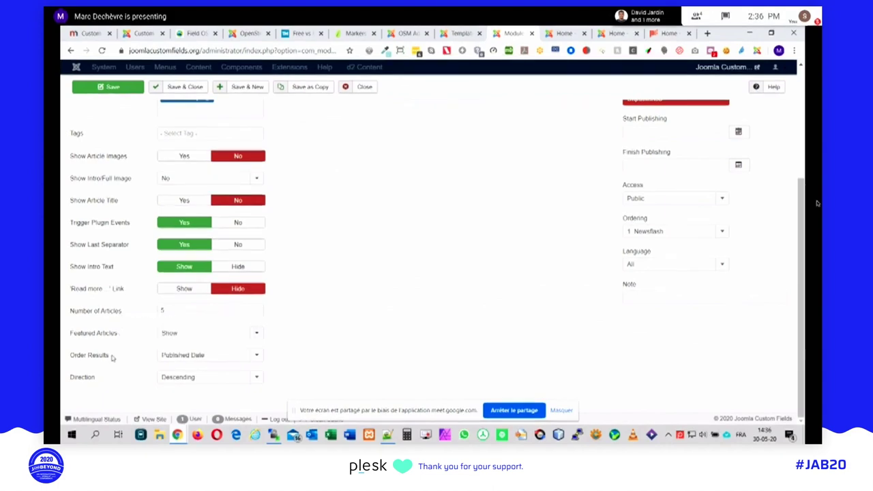
{"action": "scroll", "coordinate": [413, 264], "scroll_direction": "up", "scroll_amount": 5}
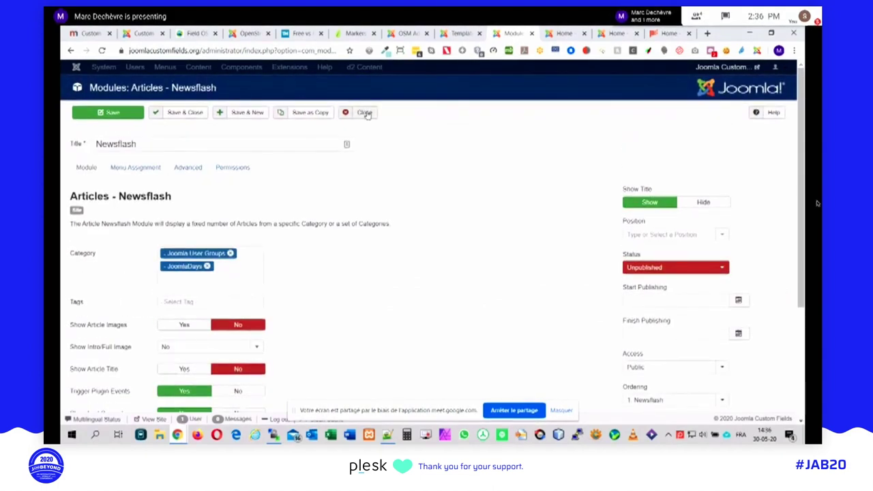
{"action": "left_click", "coordinate": [366, 114]}
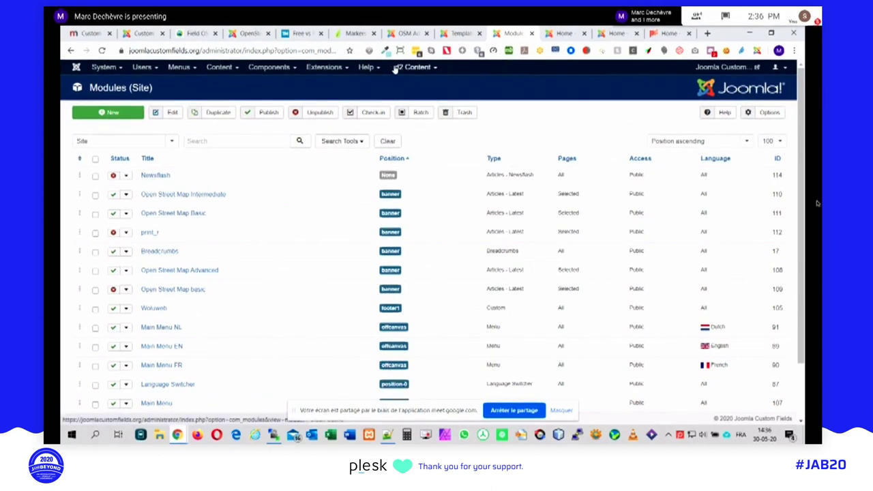
- Return to the presentation and advance to the slide "10.2. Modules: Articles – Latest News"
{"action": "left_click", "coordinate": [80, 32]}
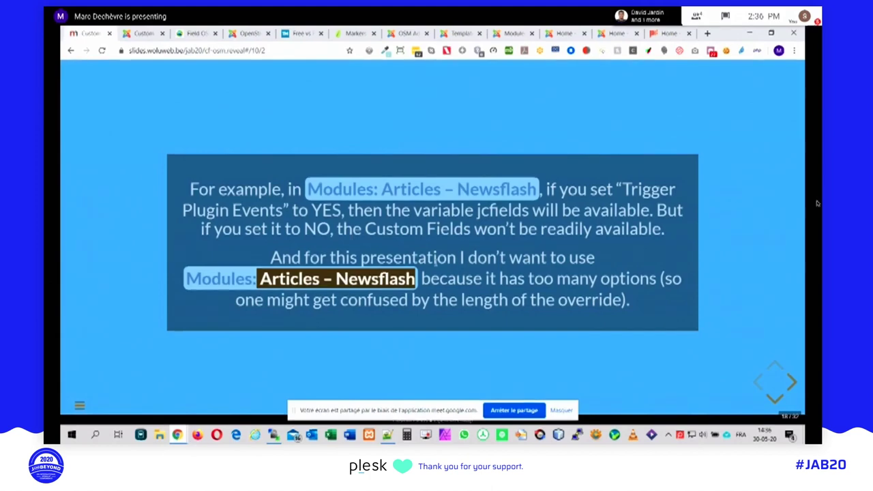
{"action": "key", "text": "Right"}
{"action": "key", "text": "Right"}
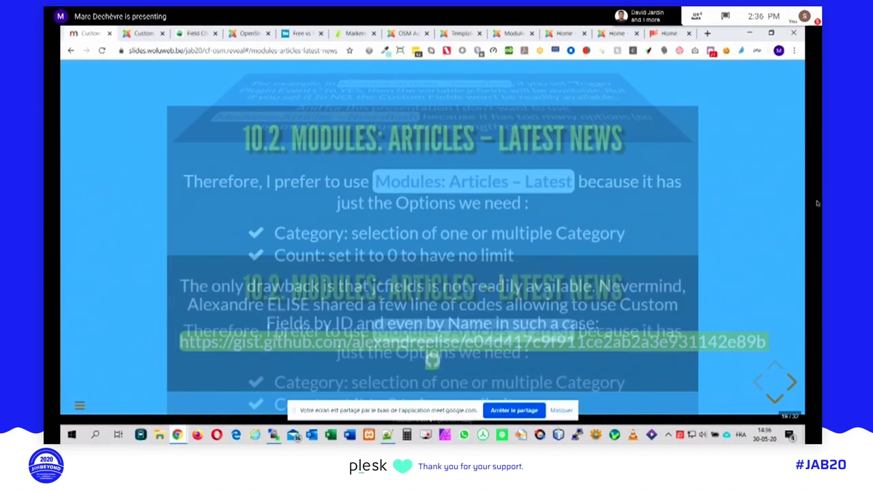
{"action": "key", "text": "Right"}
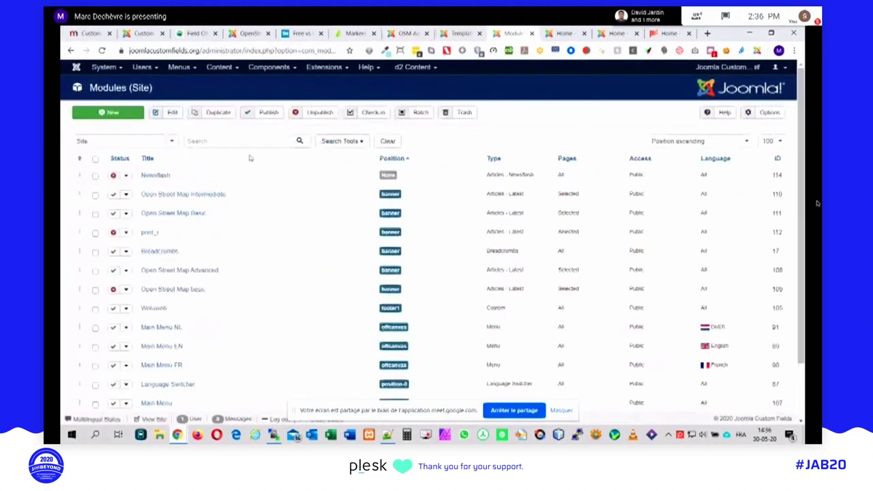
- Open the Open Street Map Intermediate module and examine its Category, Count, Featured Articles, Order and Authors options
{"action": "left_click", "coordinate": [195, 196]}
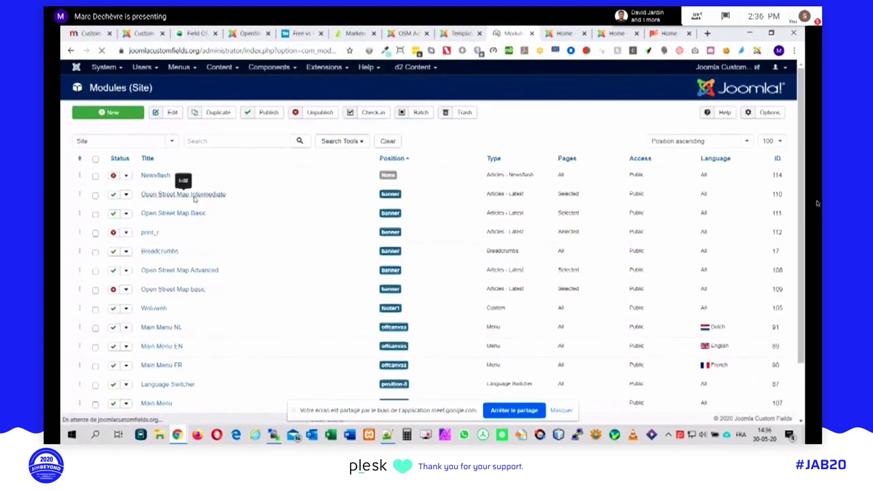
{"action": "scroll", "coordinate": [132, 237], "scroll_direction": "down", "scroll_amount": 1}
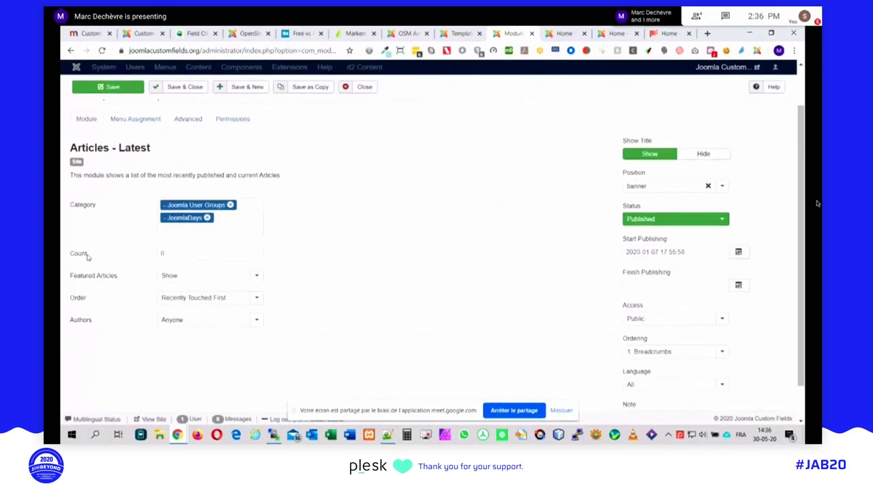
{"action": "mouse_move", "coordinate": [78, 212]}
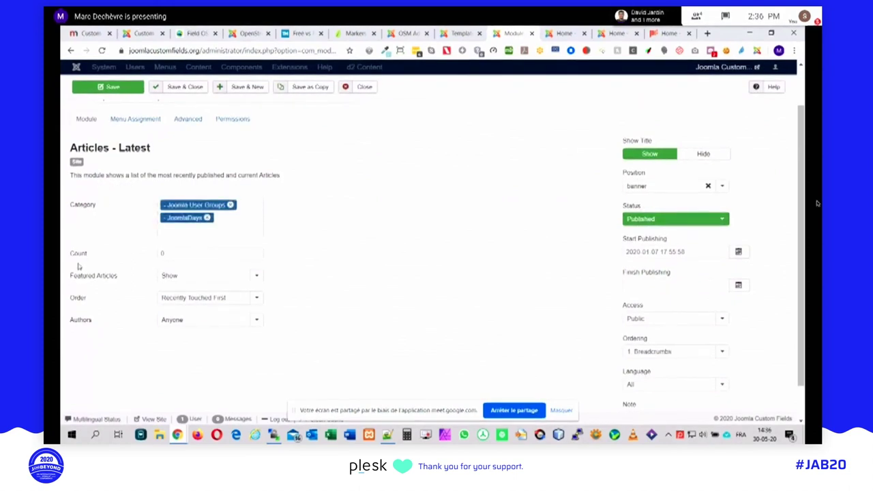
{"action": "mouse_move", "coordinate": [74, 256]}
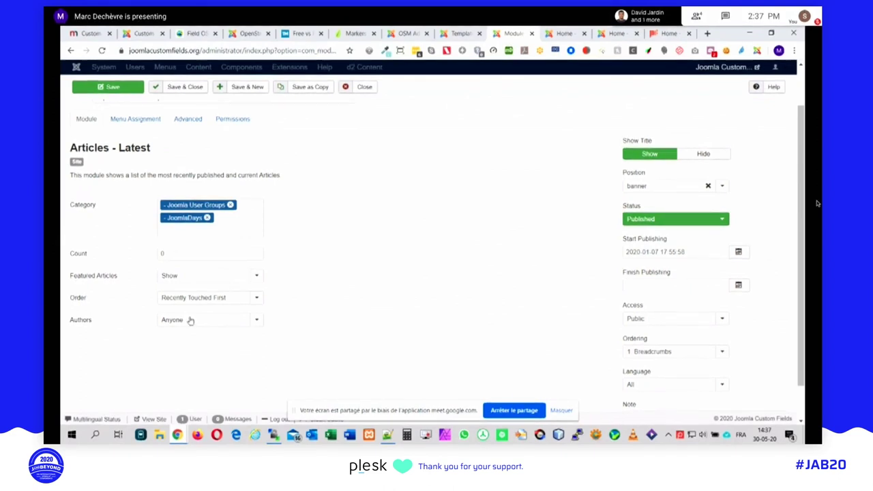
{"action": "mouse_move", "coordinate": [82, 282]}
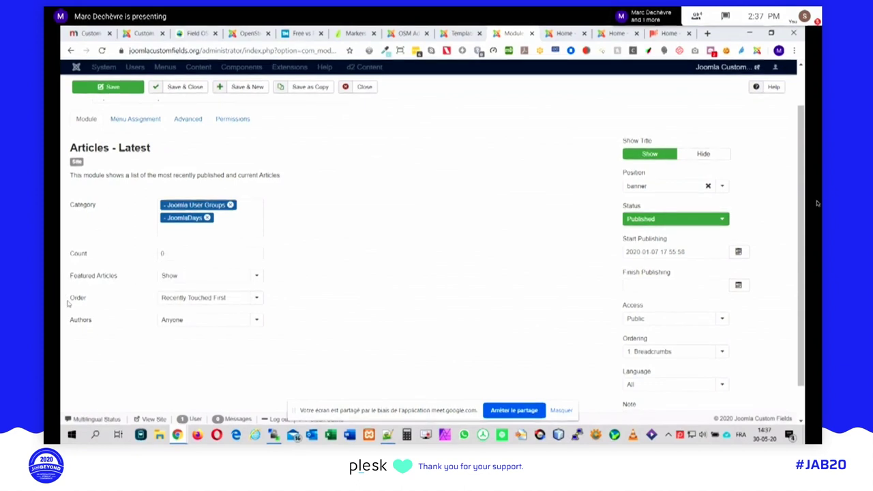
{"action": "mouse_move", "coordinate": [77, 325]}
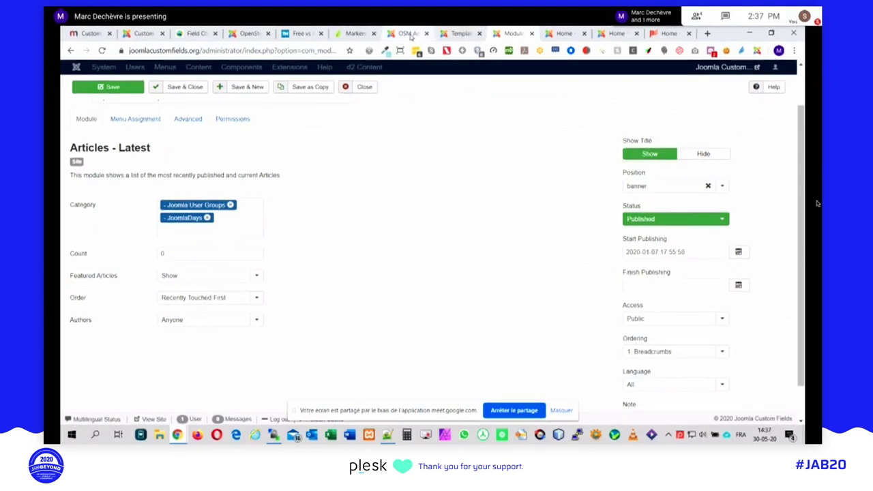
- Go back to the "Modules: Articles – Latest News" slide and highlight the word jcfields in its text
{"action": "key", "text": "alt+Tab"}
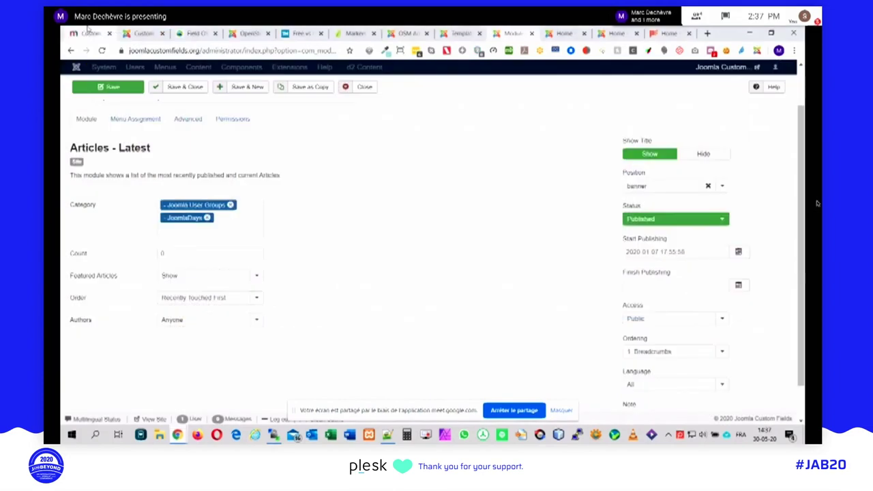
{"action": "left_click", "coordinate": [87, 32]}
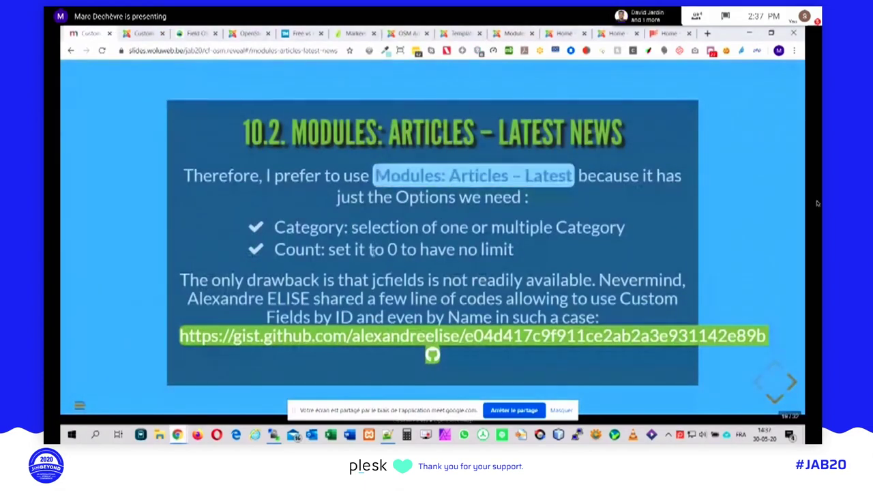
{"action": "key", "text": "Down"}
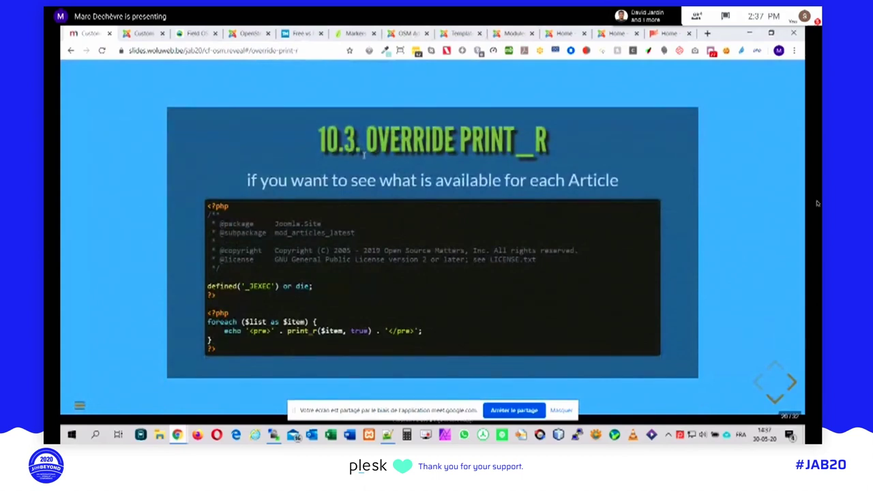
{"action": "key", "text": "Up"}
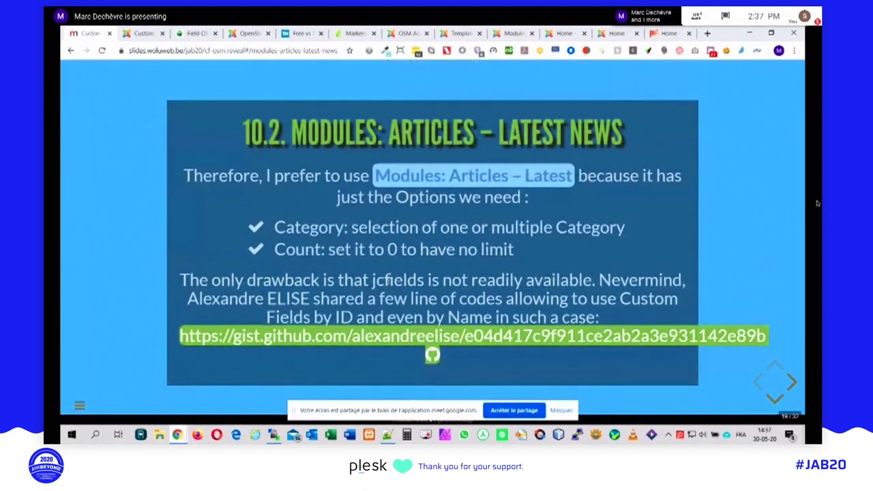
{"action": "double_click", "coordinate": [399, 280]}
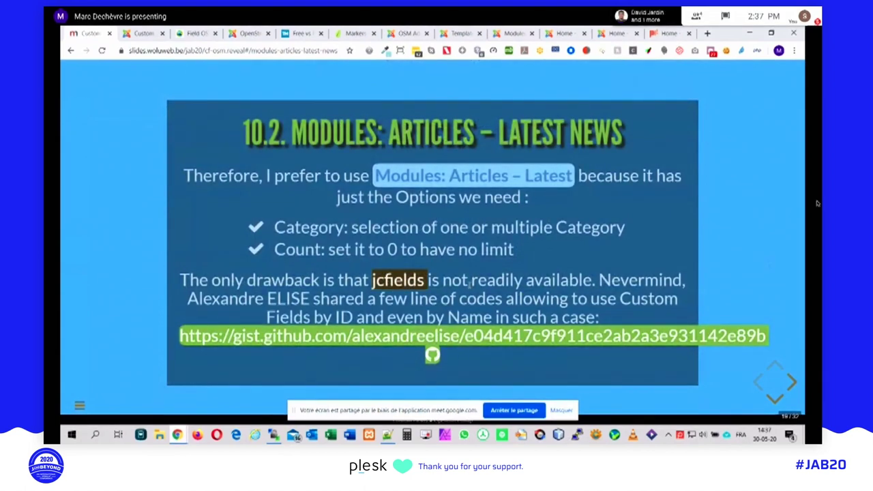
{"action": "left_click", "coordinate": [597, 278]}
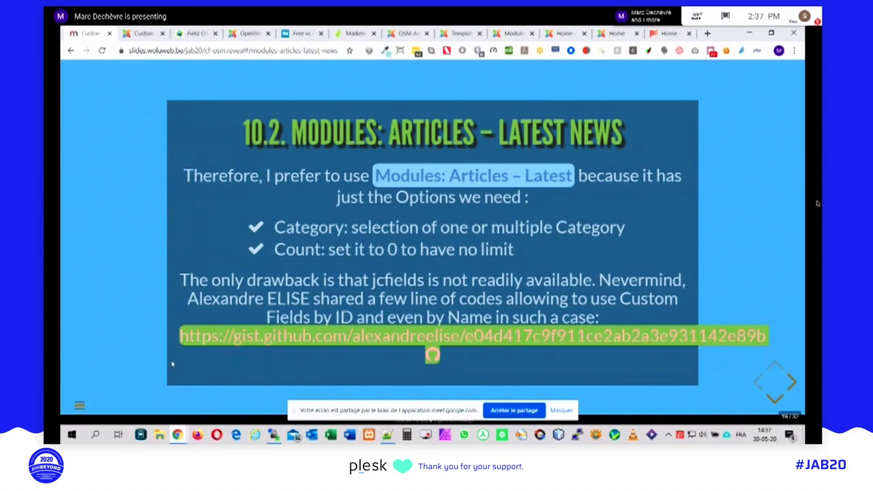
- Open the slide's GitHub Gist link and highlight the code from the $jcfields line to the $fields_by_name line
{"action": "left_click", "coordinate": [271, 341]}
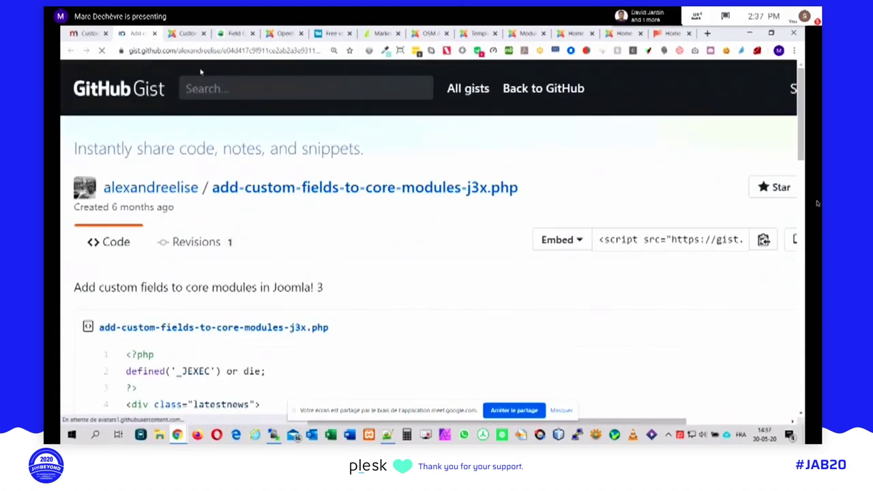
{"action": "scroll", "coordinate": [232, 205], "scroll_direction": "down", "scroll_amount": 5}
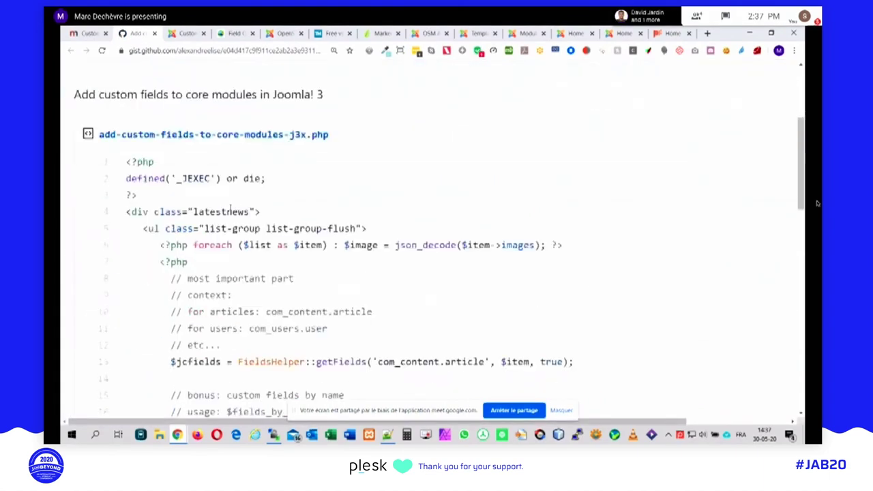
{"action": "scroll", "coordinate": [230, 206], "scroll_direction": "down", "scroll_amount": 1}
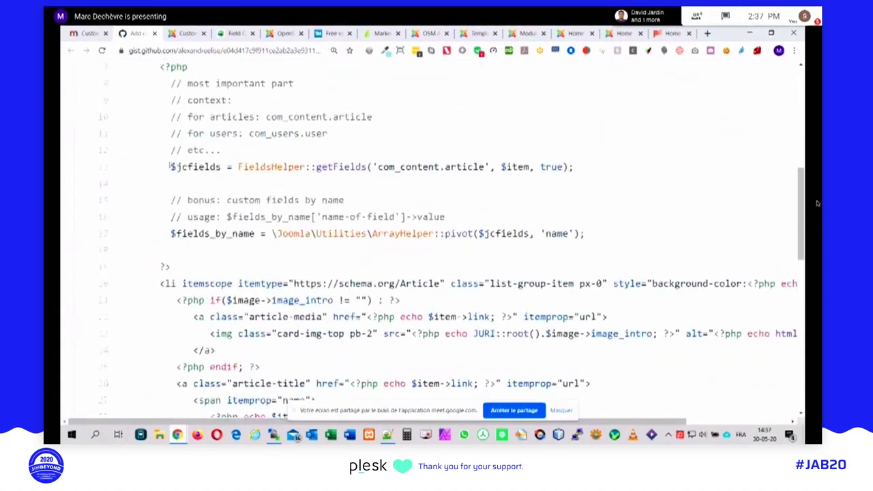
{"action": "left_click_drag", "start_coordinate": [171, 167], "coordinate": [609, 243]}
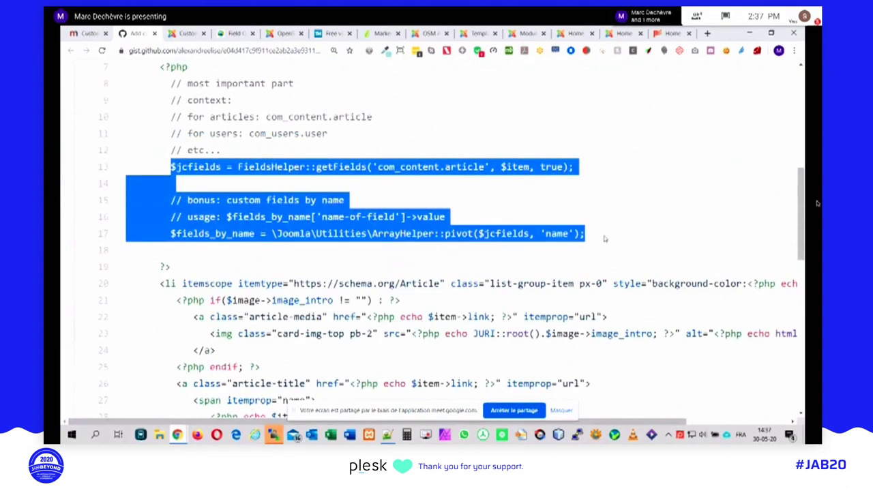
- Reselect the gist code from the $jcfields line to the $fields_by_name line, and return to the presentation's "10.3. Override print_r" slide
{"action": "left_click", "coordinate": [604, 239]}
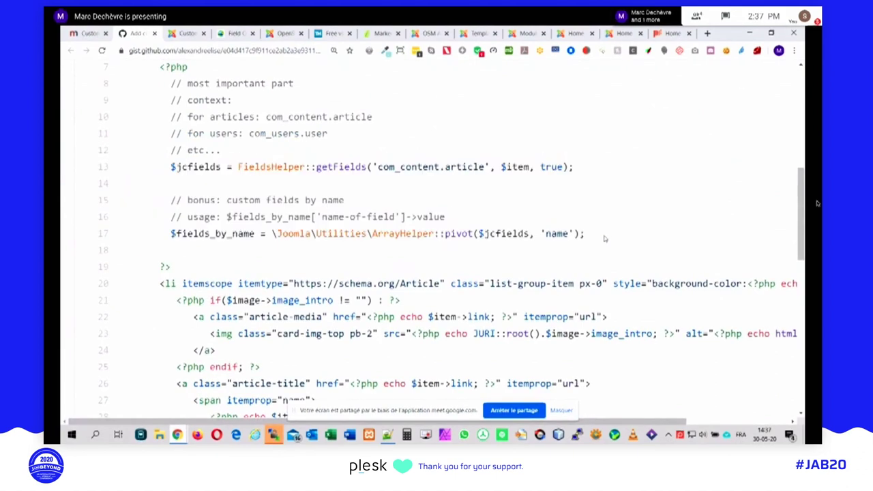
{"action": "left_click_drag", "start_coordinate": [591, 238], "coordinate": [96, 168]}
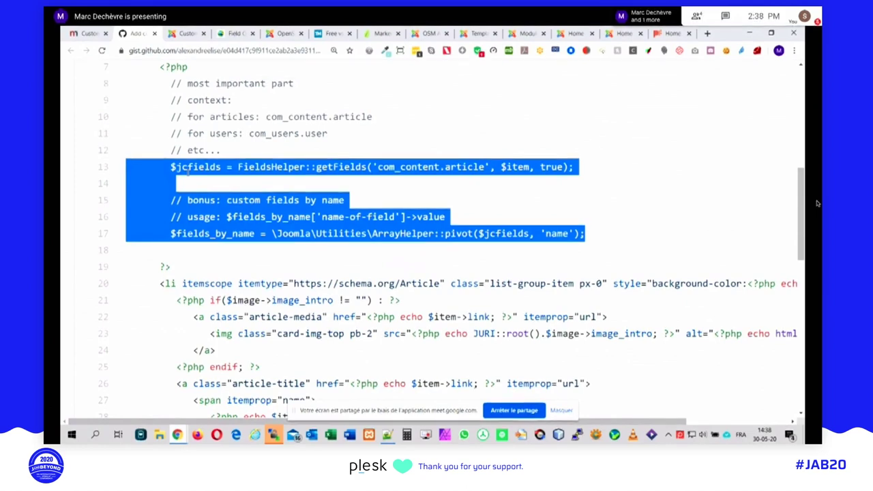
{"action": "left_click", "coordinate": [88, 32]}
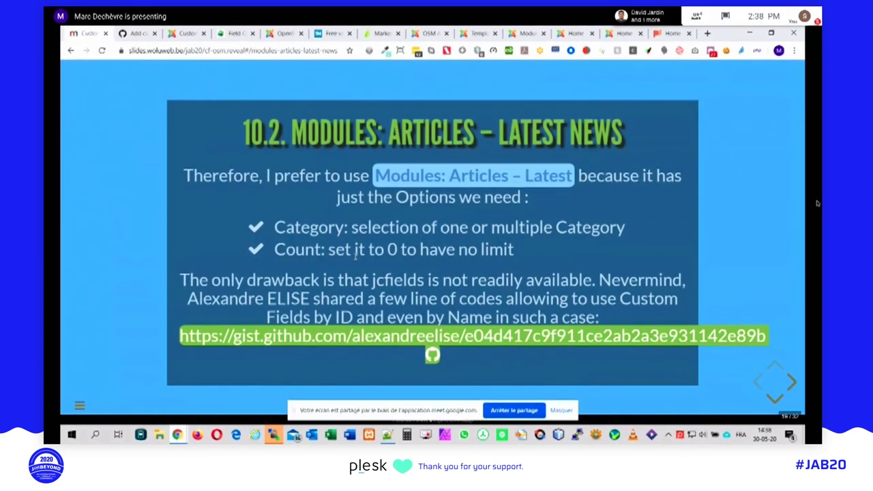
{"action": "key", "text": "Down"}
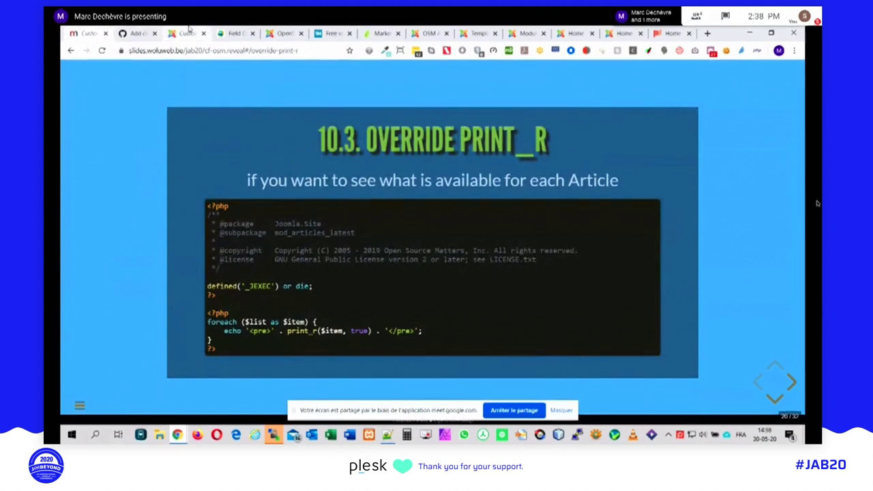
- Go to the site templates list in the Joomla administrator and open Protostar Details and Files
{"action": "left_click", "coordinate": [286, 33]}
{"action": "left_click", "coordinate": [477, 33]}
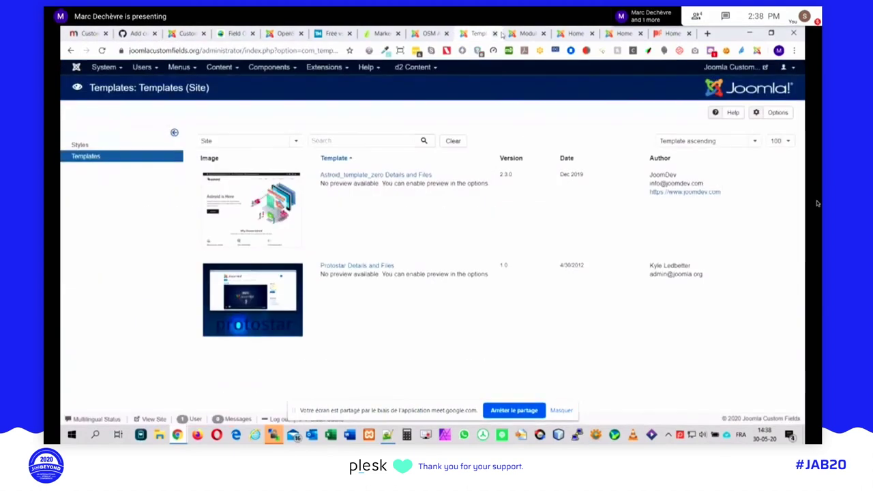
{"action": "left_click", "coordinate": [527, 33]}
{"action": "left_click", "coordinate": [361, 88]}
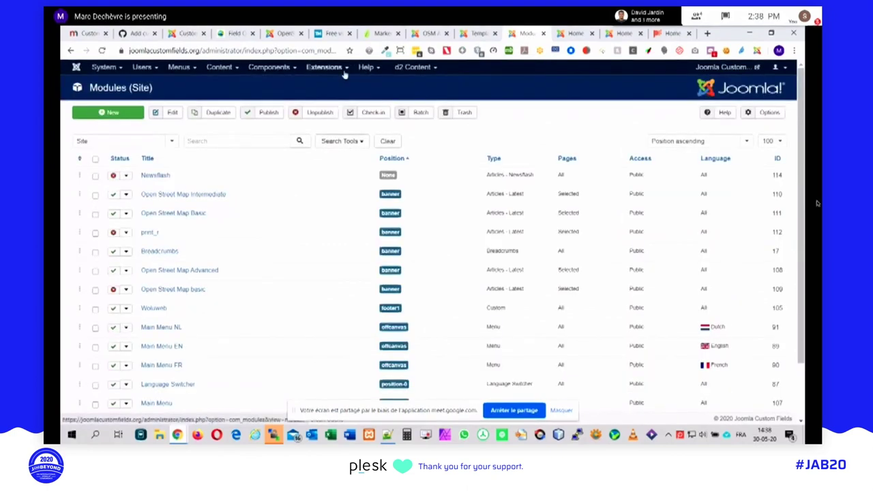
{"action": "left_click", "coordinate": [319, 67]}
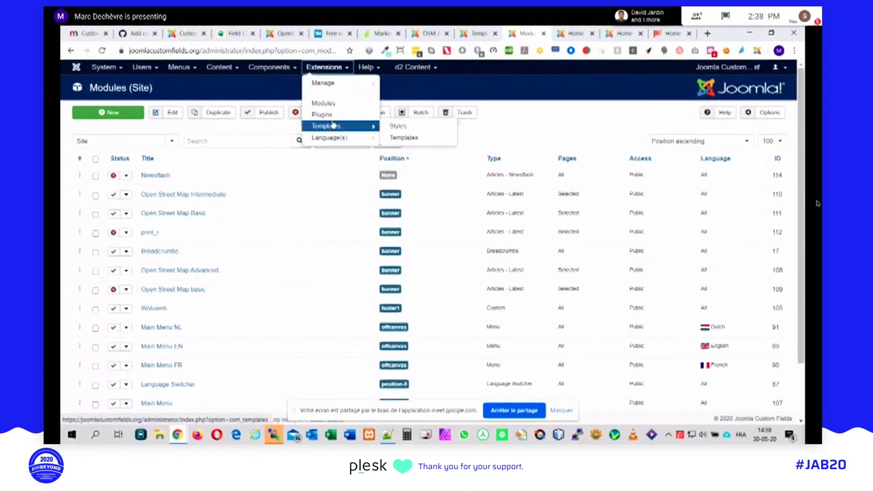
{"action": "mouse_move", "coordinate": [323, 82]}
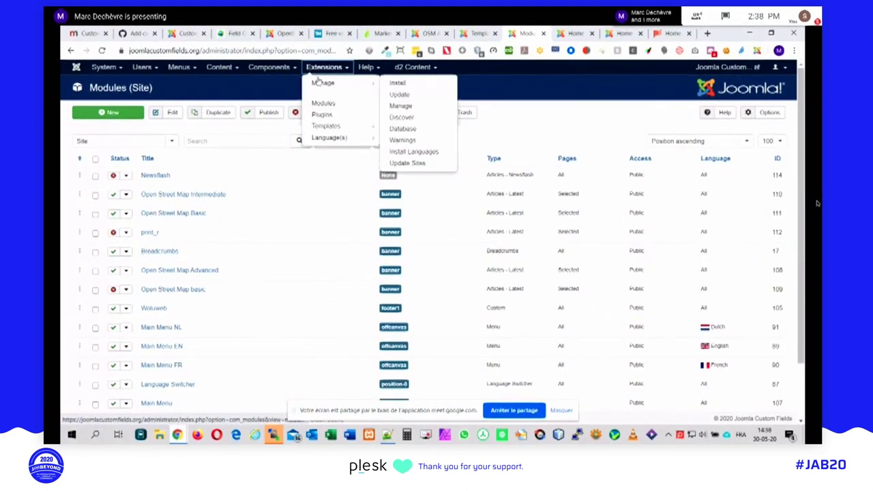
{"action": "mouse_move", "coordinate": [325, 127]}
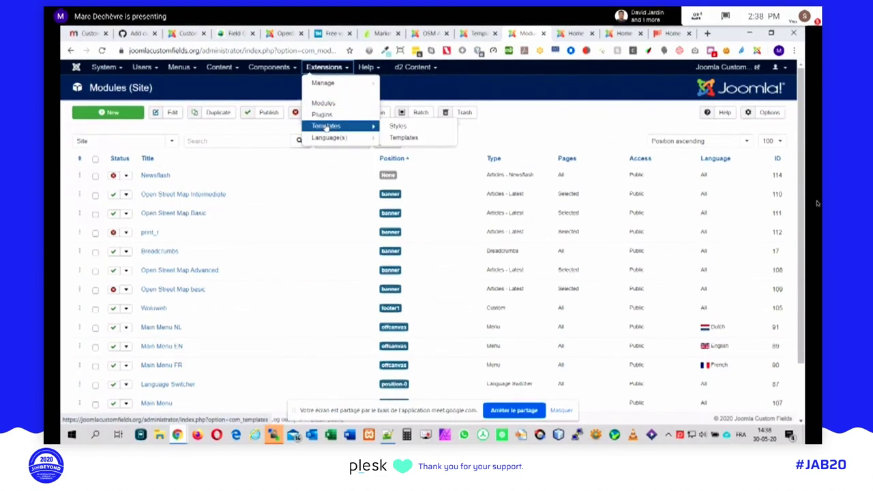
{"action": "left_click", "coordinate": [399, 126]}
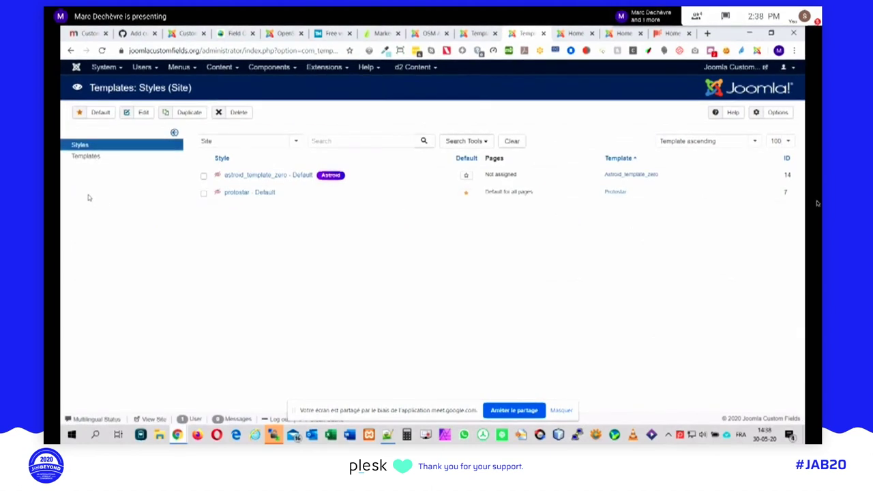
{"action": "left_click", "coordinate": [83, 156]}
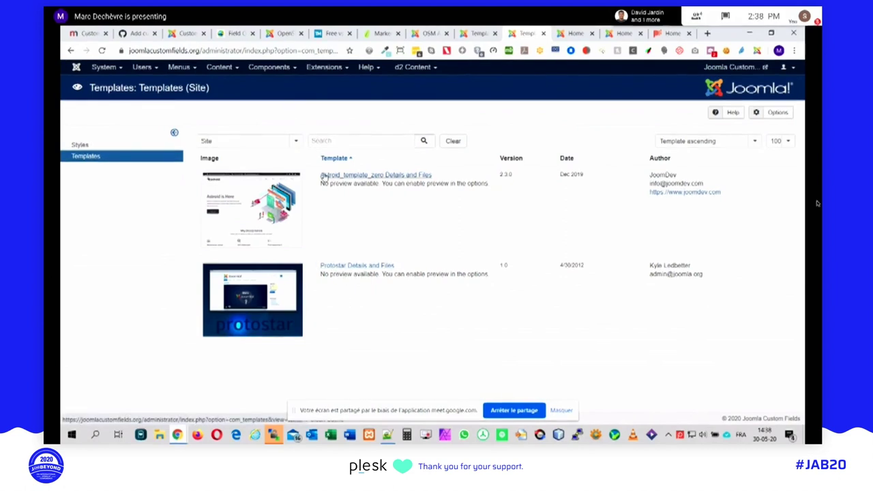
{"action": "left_click", "coordinate": [342, 266]}
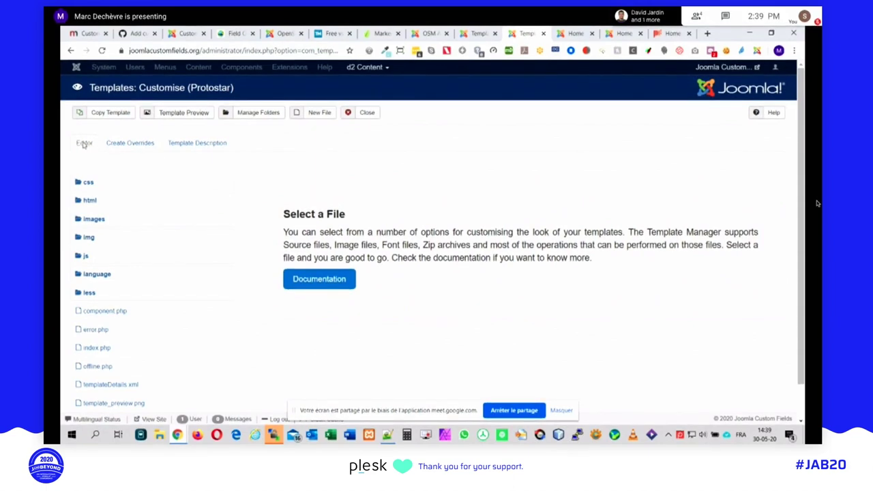
- Create a Protostar override for the mod_articles_latest module and highlight the path where it is stored
{"action": "left_click", "coordinate": [136, 146]}
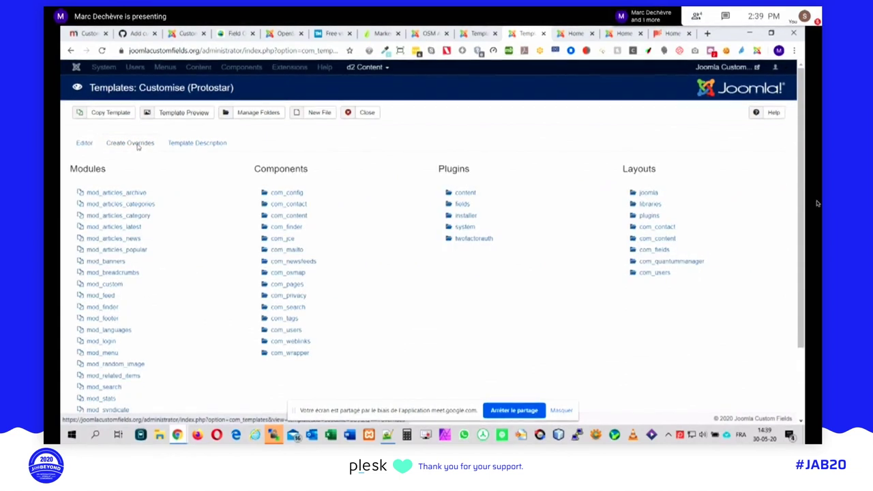
{"action": "left_click", "coordinate": [141, 228]}
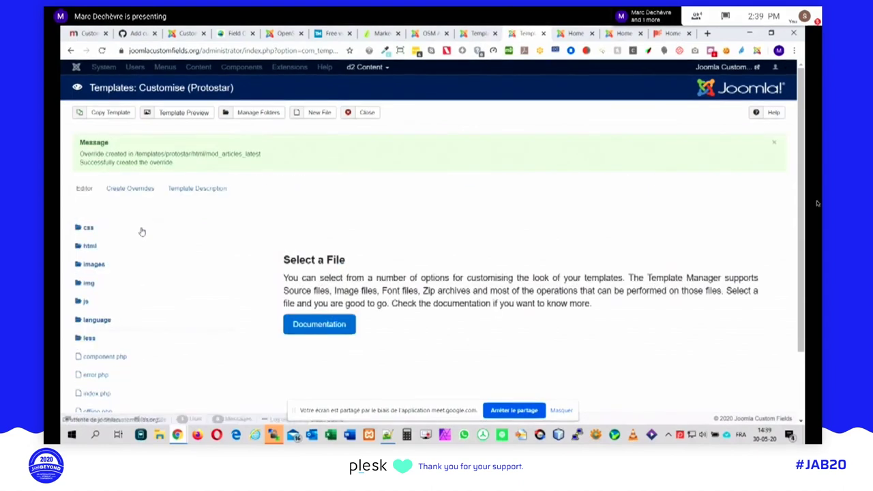
{"action": "double_click", "coordinate": [90, 153]}
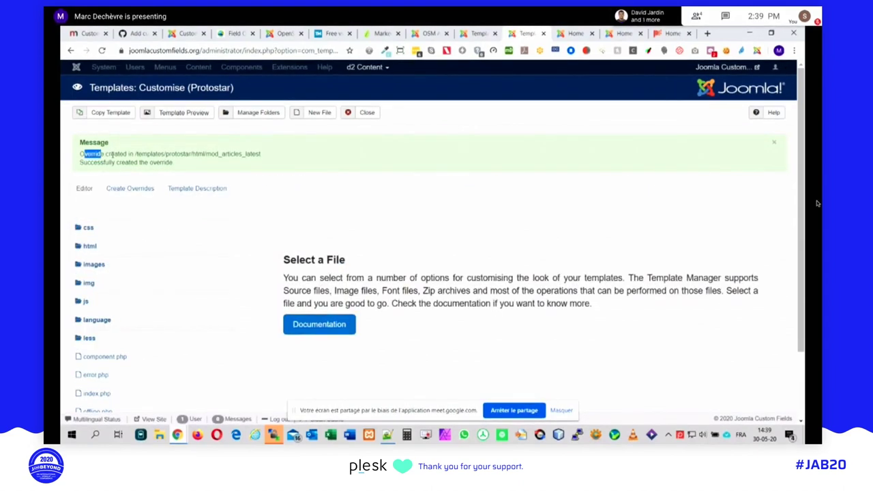
{"action": "left_click_drag", "start_coordinate": [102, 153], "coordinate": [204, 154]}
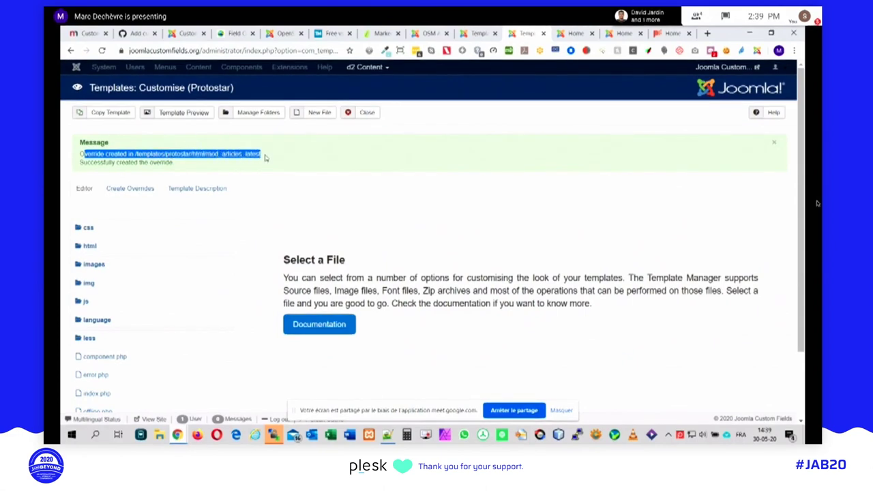
{"action": "left_click", "coordinate": [185, 169]}
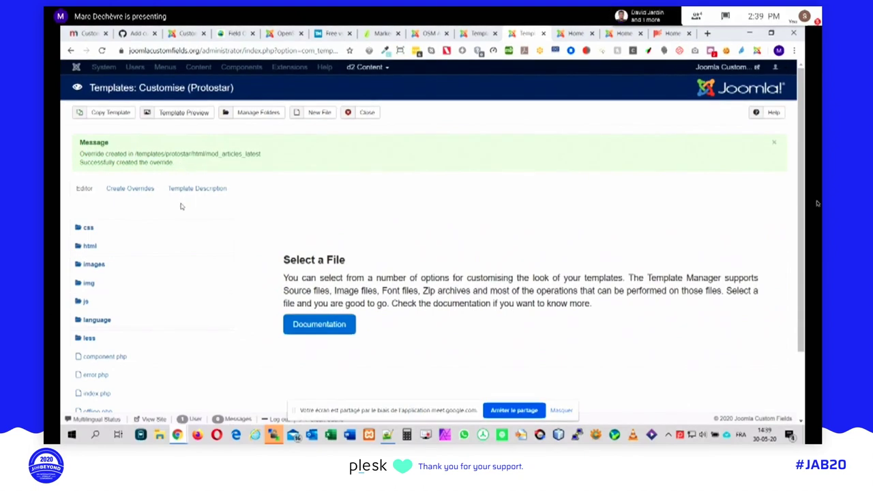
- Open the default.php file in the template's html/mod_articles_latest folder
{"action": "scroll", "coordinate": [181, 206], "scroll_direction": "down", "scroll_amount": 1}
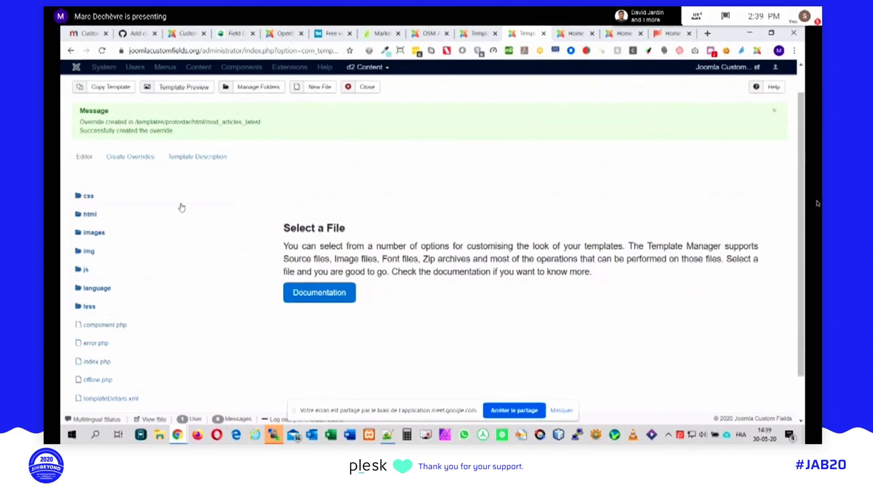
{"action": "scroll", "coordinate": [181, 206], "scroll_direction": "down", "scroll_amount": 1}
{"action": "left_click", "coordinate": [89, 198]}
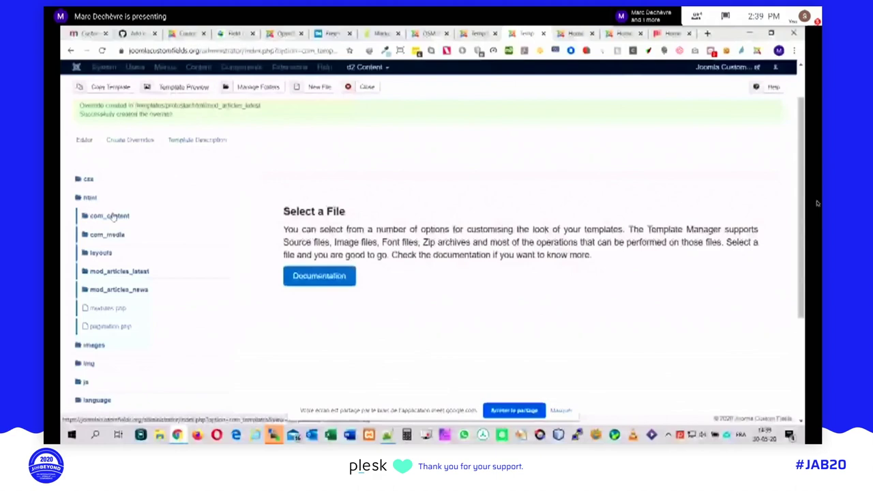
{"action": "left_click", "coordinate": [116, 271]}
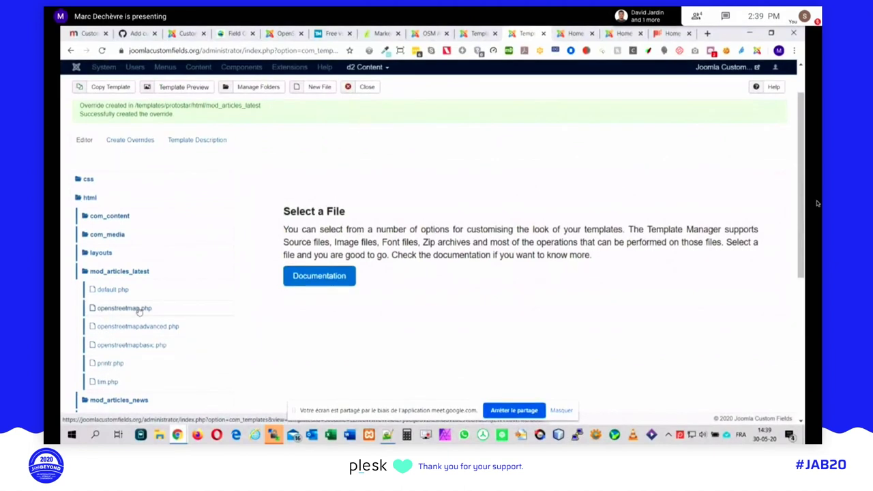
{"action": "left_click", "coordinate": [107, 292]}
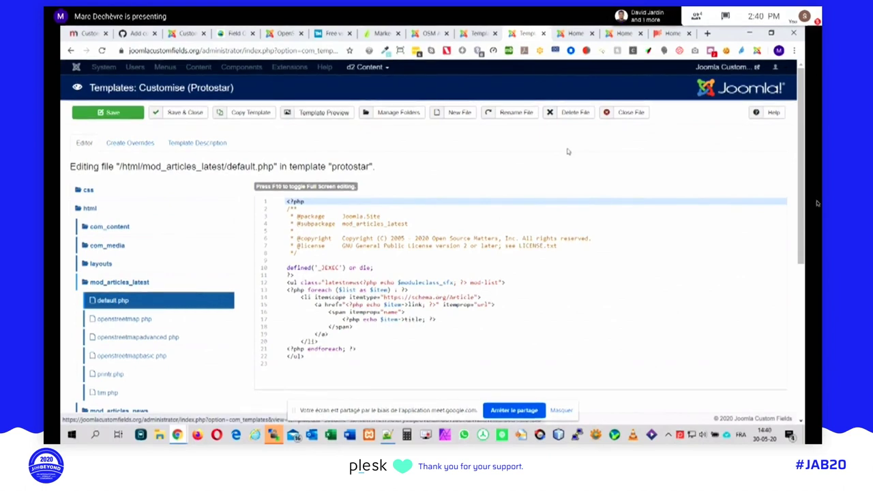
- Rename the override file default.php as jab20
{"action": "left_click", "coordinate": [513, 113]}
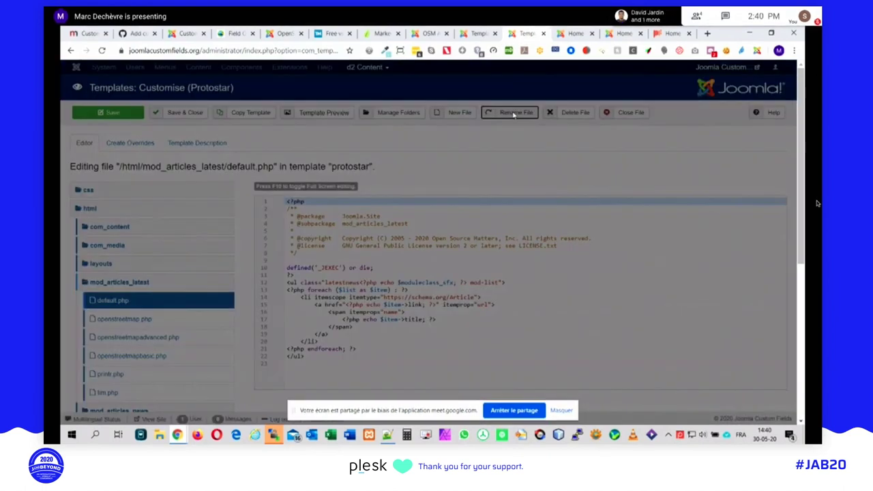
{"action": "left_click", "coordinate": [286, 116]}
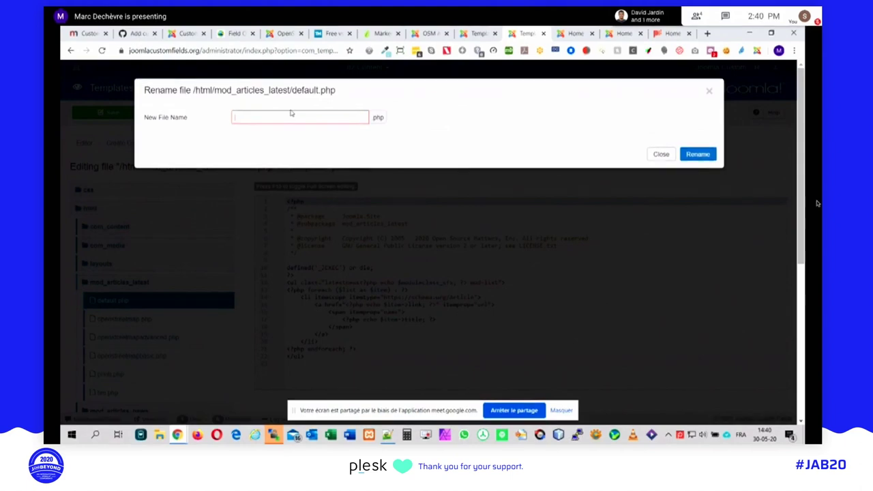
{"action": "type", "text": "ja"}
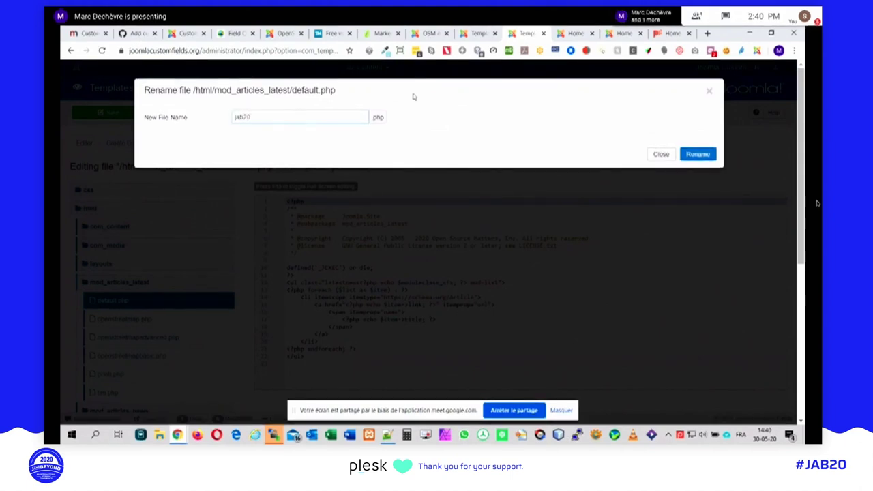
{"action": "type", "text": "b20"}
{"action": "left_click", "coordinate": [698, 155]}
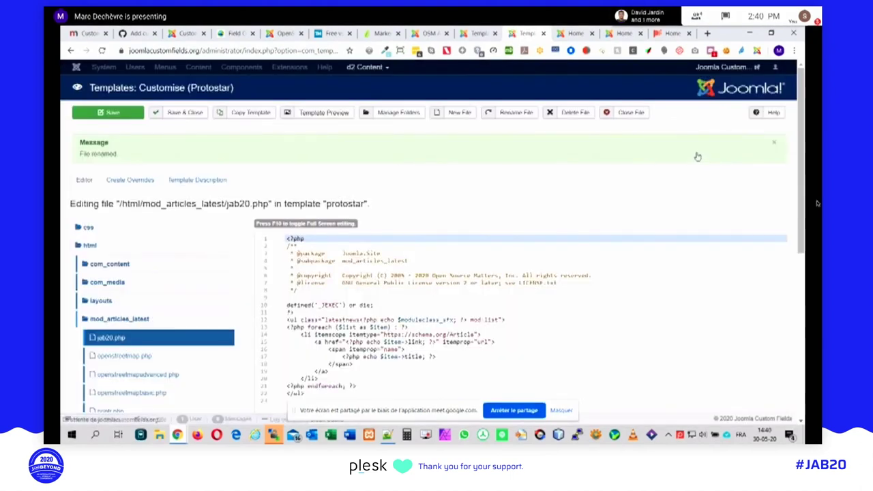
- Highlight the foreach keyword and its "$list as $item" condition in jab20.php
{"action": "left_click", "coordinate": [416, 327]}
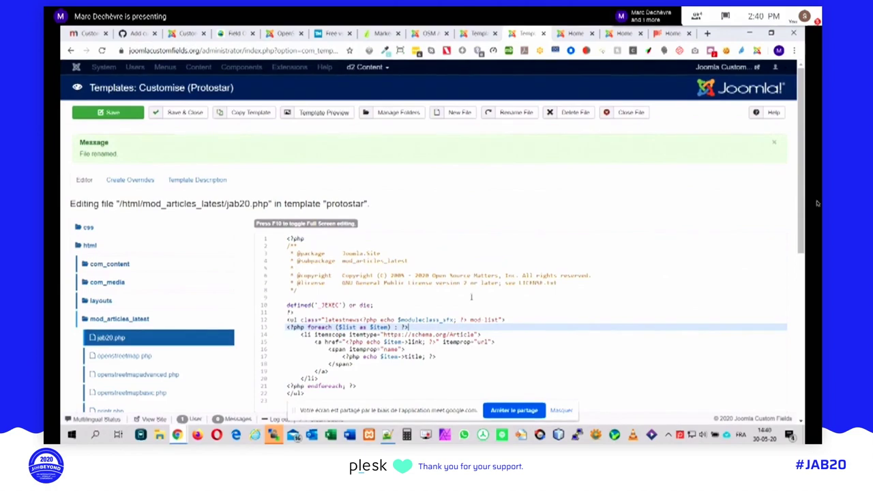
{"action": "scroll", "coordinate": [470, 296], "scroll_direction": "down", "scroll_amount": 1}
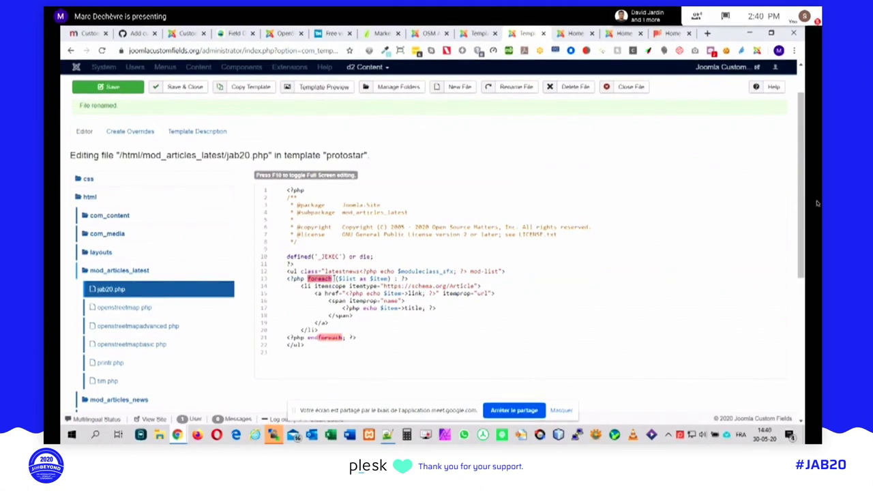
{"action": "left_click_drag", "start_coordinate": [339, 278], "coordinate": [389, 278]}
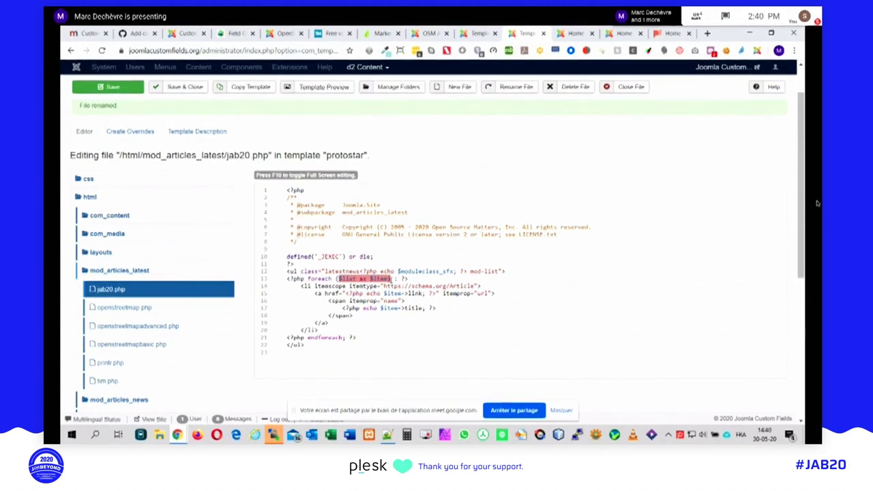
- Insert the text "Hello #JAB20" on a new line below the foreach statement in jab20.php and save the file
{"action": "left_click", "coordinate": [421, 279]}
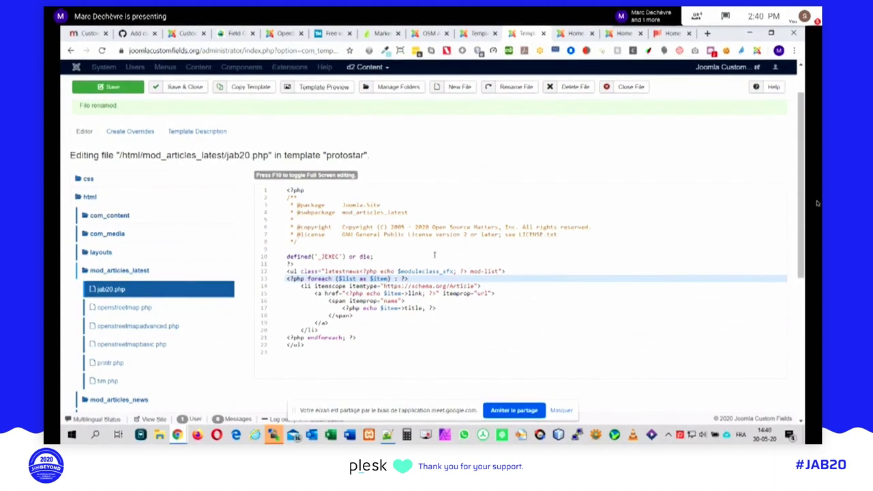
{"action": "key", "text": "Return"}
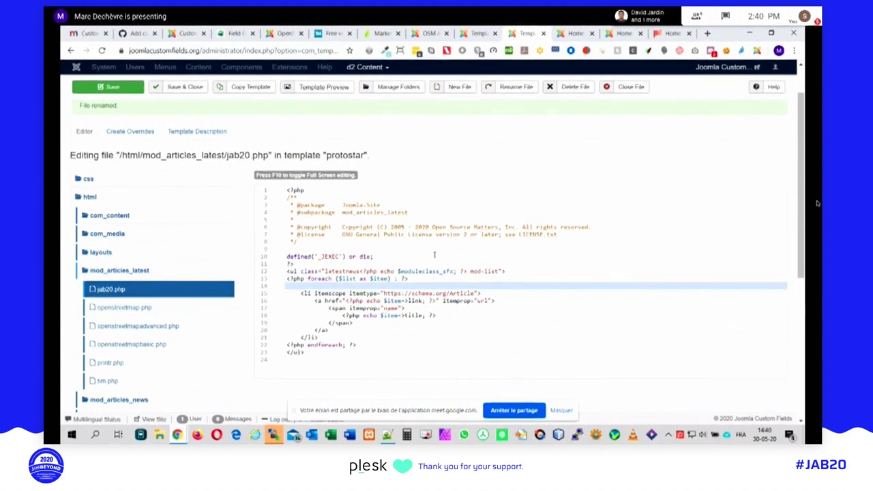
{"action": "type", "text": "{ello JAB"}
{"action": "type", "text": "20"}
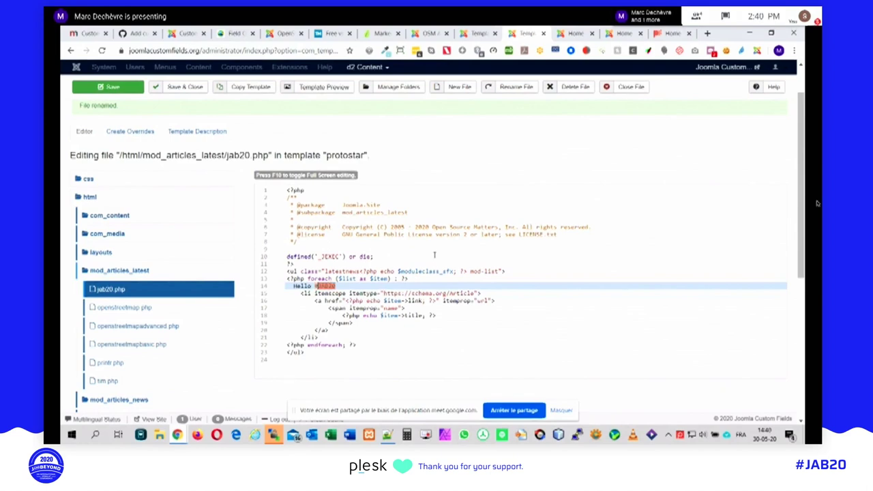
{"action": "left_click", "coordinate": [394, 255]}
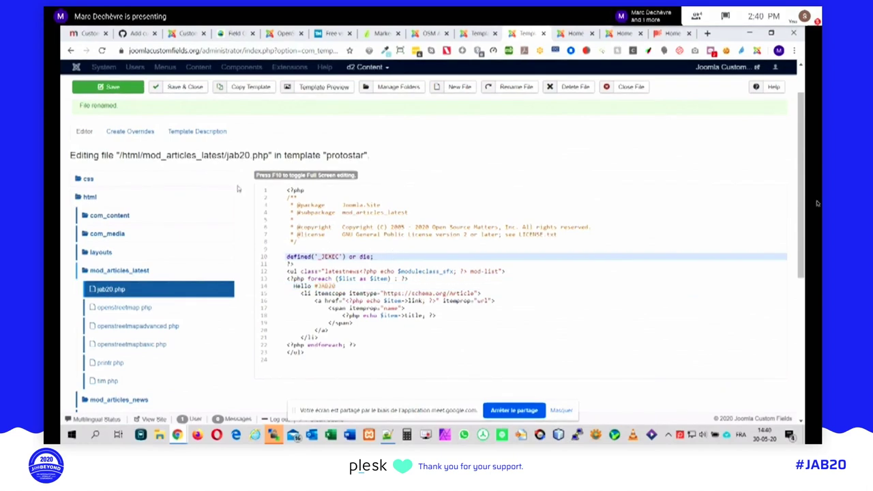
{"action": "left_click", "coordinate": [103, 87]}
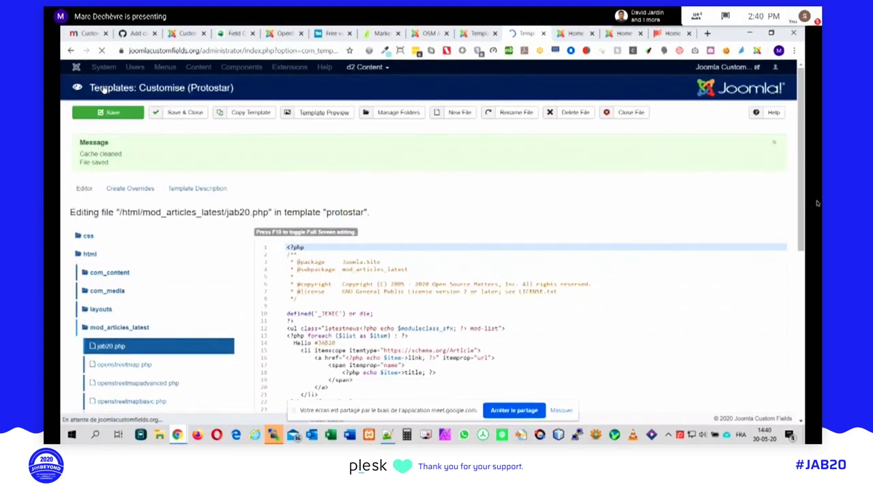
- Start a new site module of the type Articles - Latest in the Joomla module manager
{"action": "left_click", "coordinate": [575, 33]}
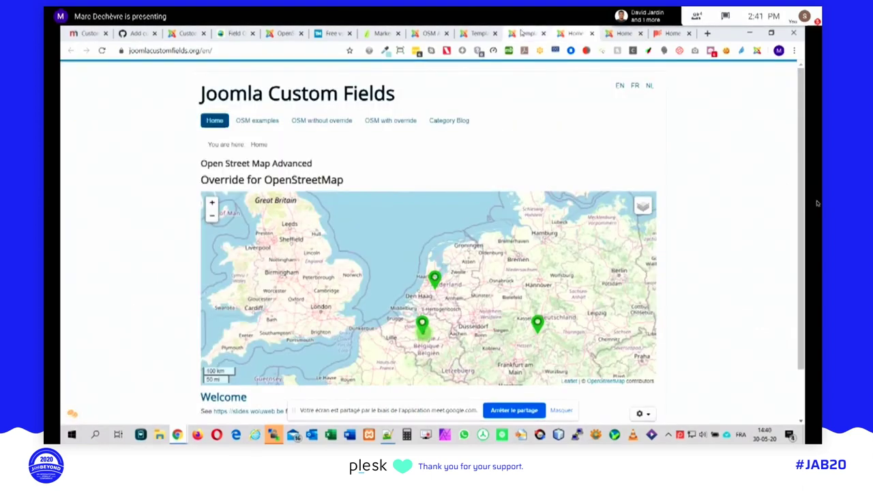
{"action": "left_click", "coordinate": [521, 32]}
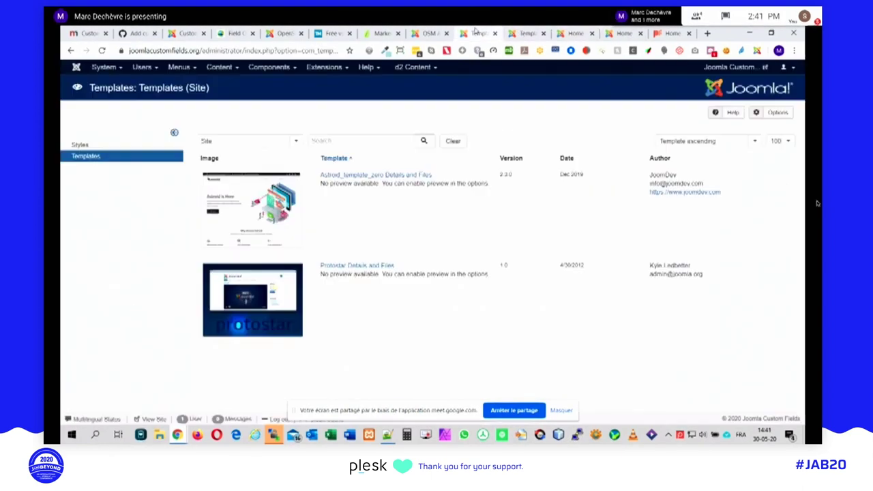
{"action": "left_click", "coordinate": [339, 68]}
{"action": "left_click", "coordinate": [331, 103]}
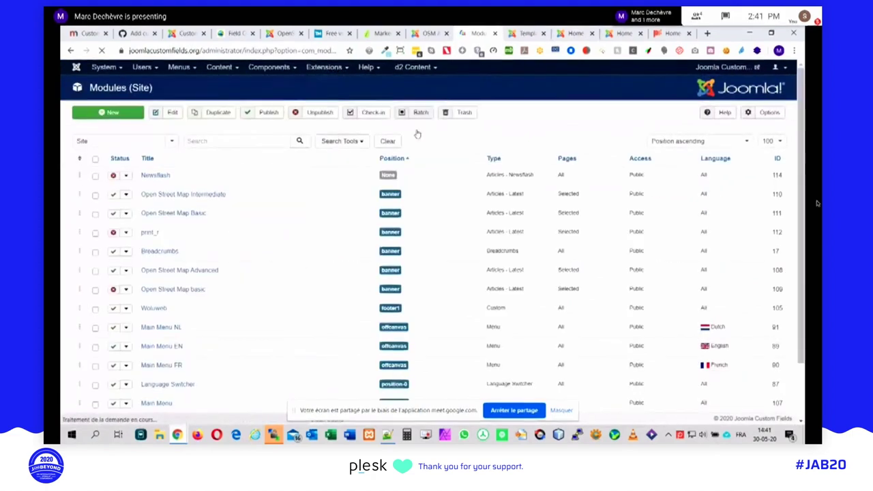
{"action": "left_click", "coordinate": [109, 113]}
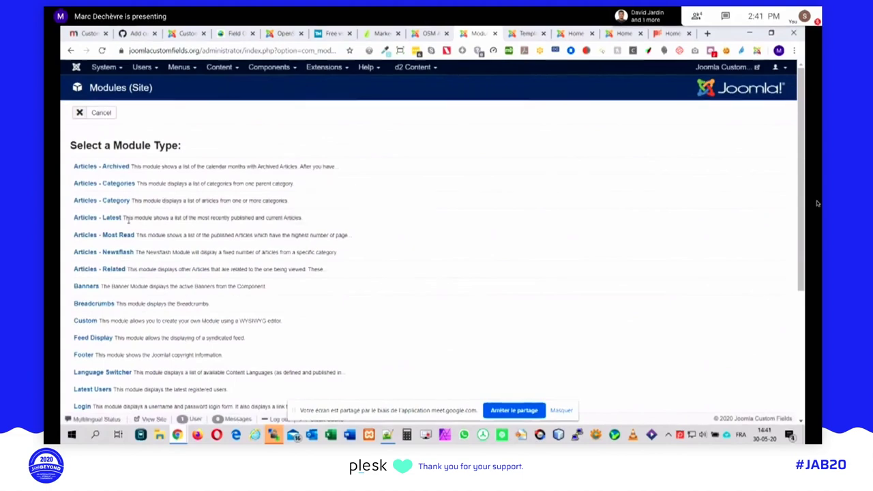
{"action": "left_click", "coordinate": [107, 218]}
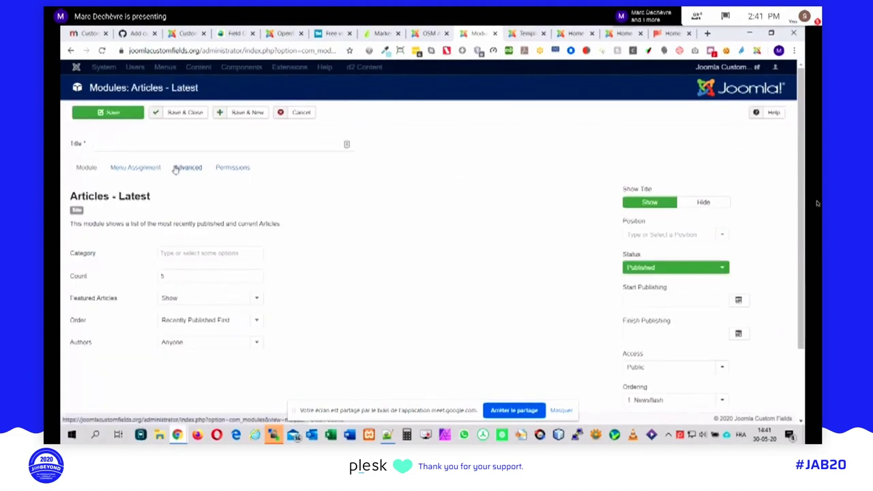
- Title the new module JAB20 and assign it to Position 7 [position-7]
{"action": "left_click", "coordinate": [162, 143]}
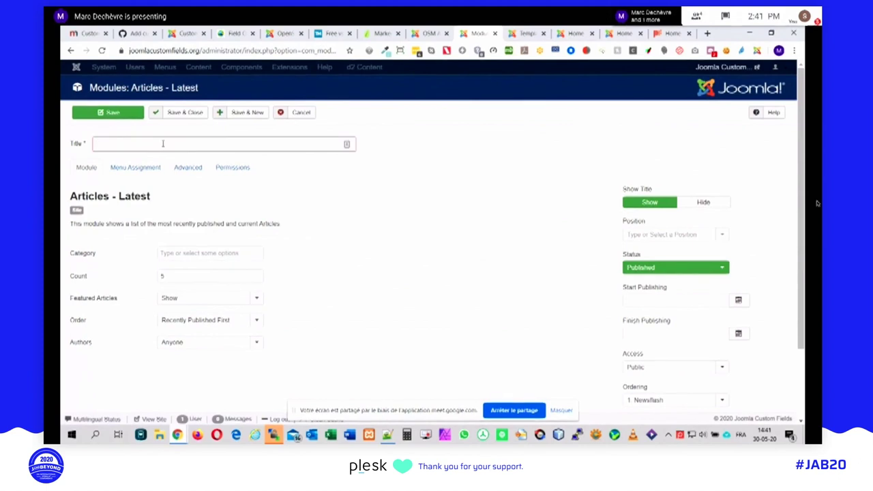
{"action": "type", "text": "JAB20"}
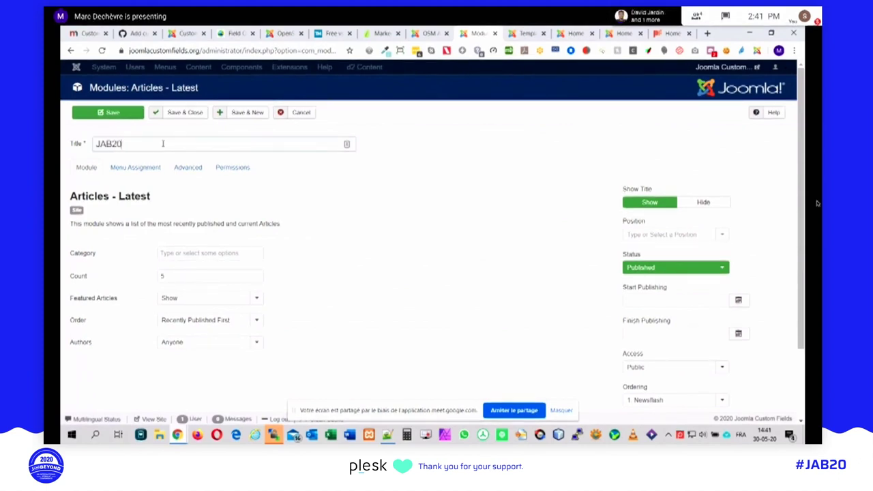
{"action": "left_click", "coordinate": [663, 234]}
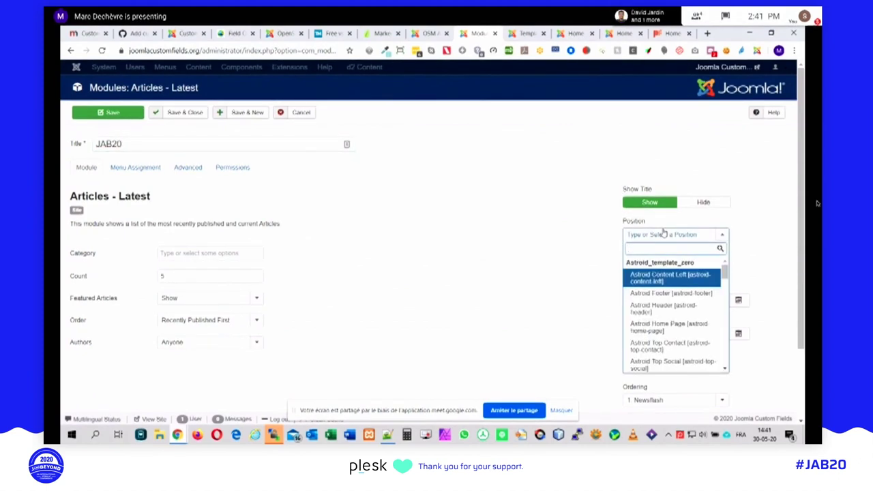
{"action": "left_click_drag", "start_coordinate": [724, 273], "coordinate": [712, 320]}
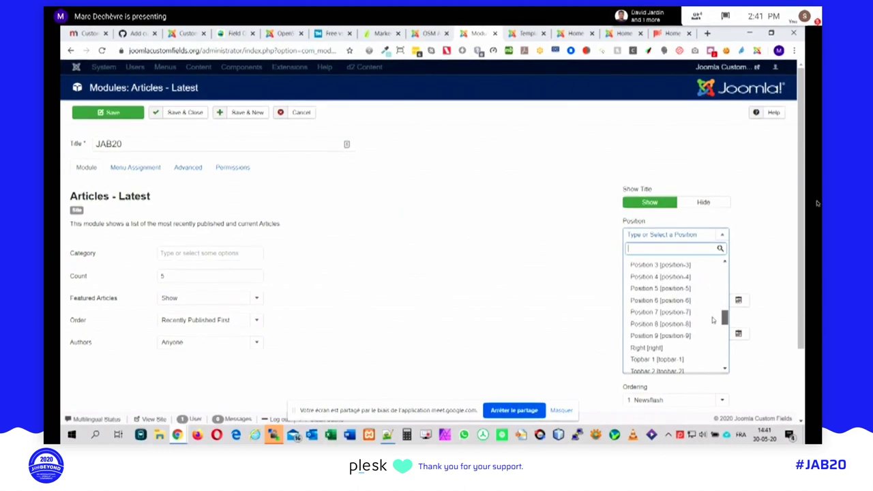
{"action": "left_click", "coordinate": [684, 311]}
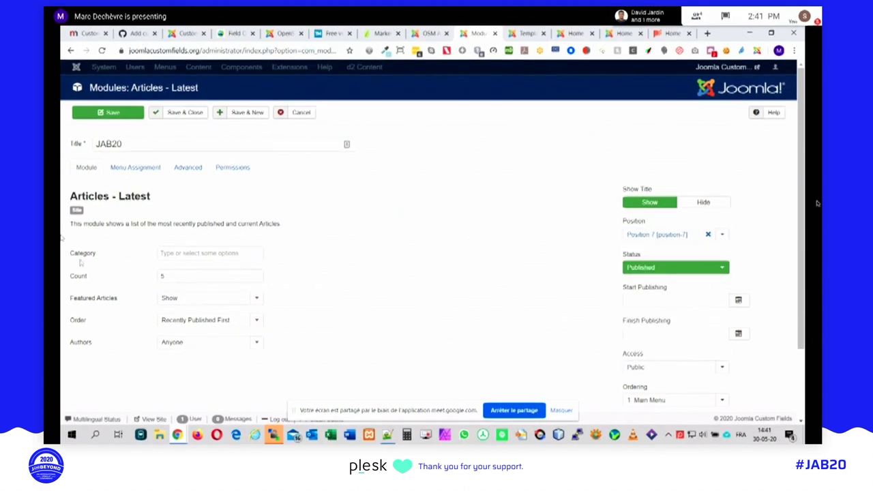
- Restrict the module to the JoomlaDays and Joomla User Groups categories and set its article count to 0
{"action": "left_click", "coordinate": [190, 252]}
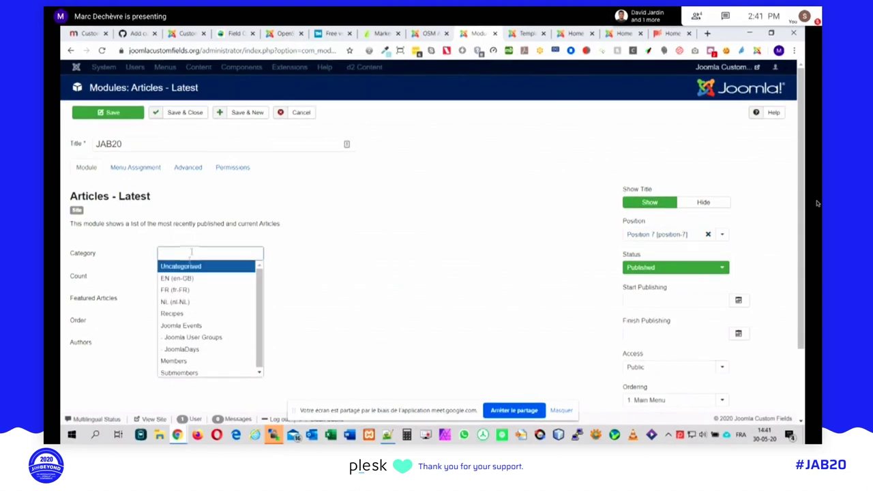
{"action": "left_click", "coordinate": [194, 349]}
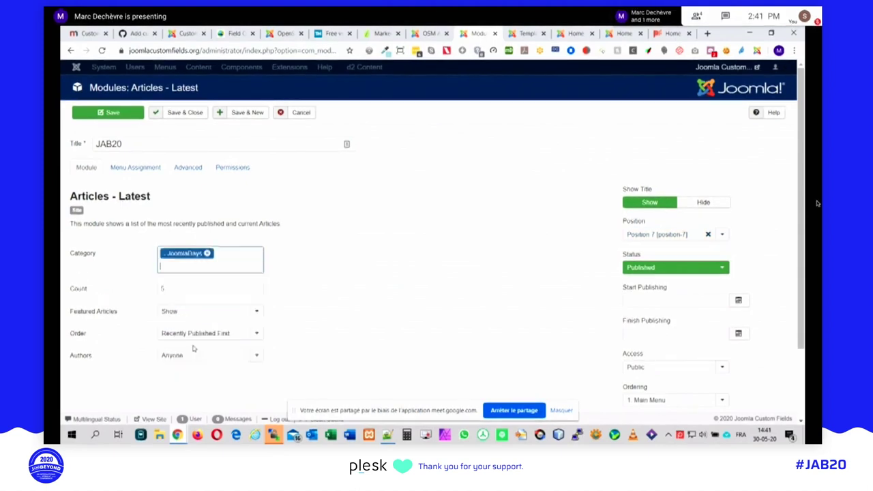
{"action": "left_click", "coordinate": [184, 270]}
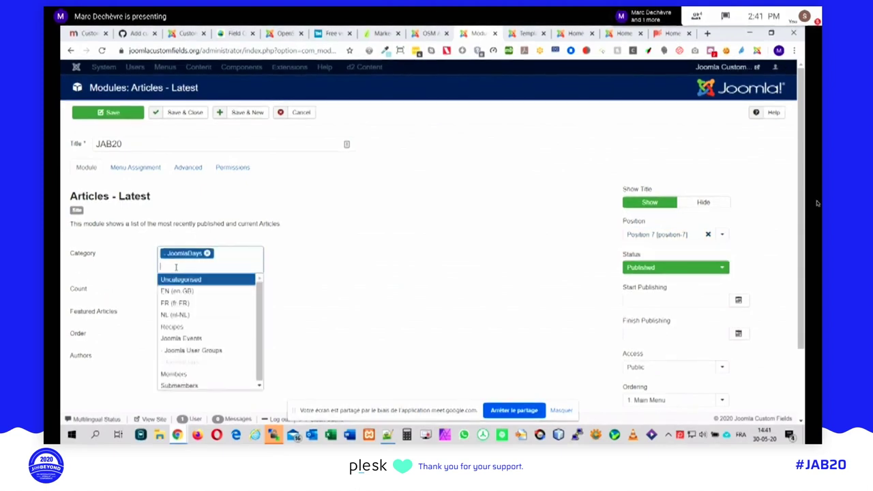
{"action": "left_click", "coordinate": [185, 350]}
{"action": "left_click", "coordinate": [165, 301]}
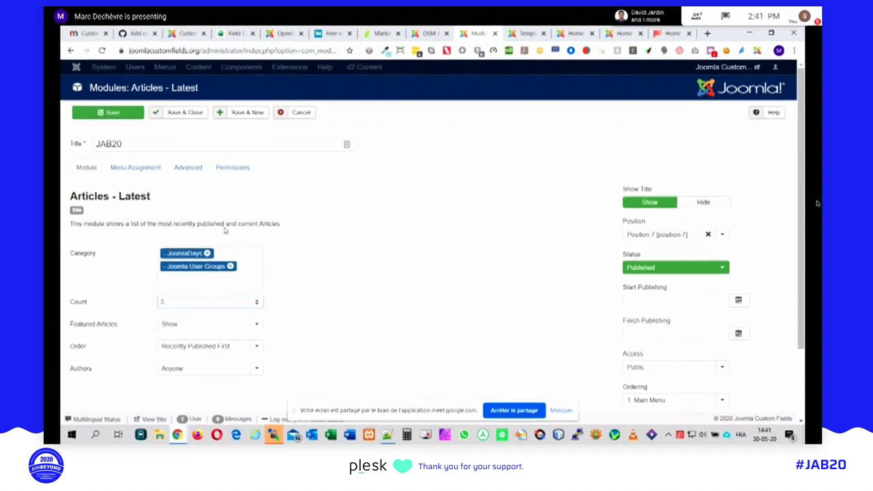
{"action": "type", "text": "0"}
- Set the module's layout to the jab20 override from the protostar template
{"action": "left_click", "coordinate": [185, 171]}
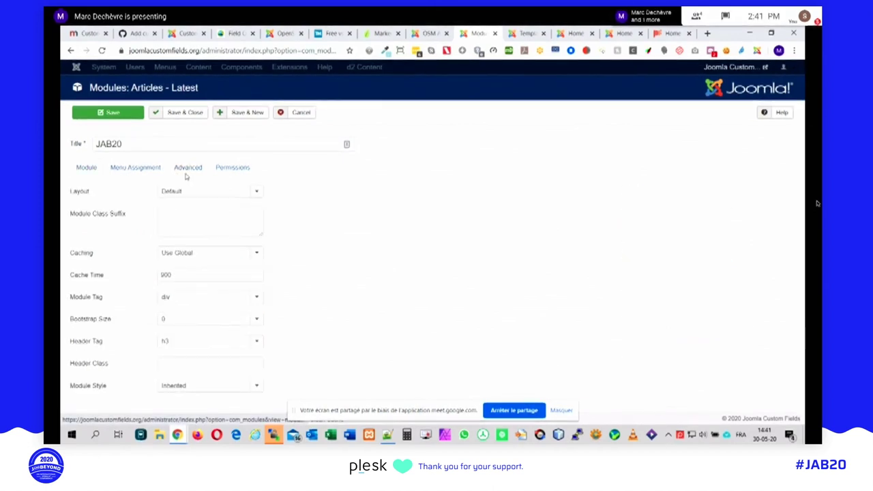
{"action": "left_click", "coordinate": [177, 191]}
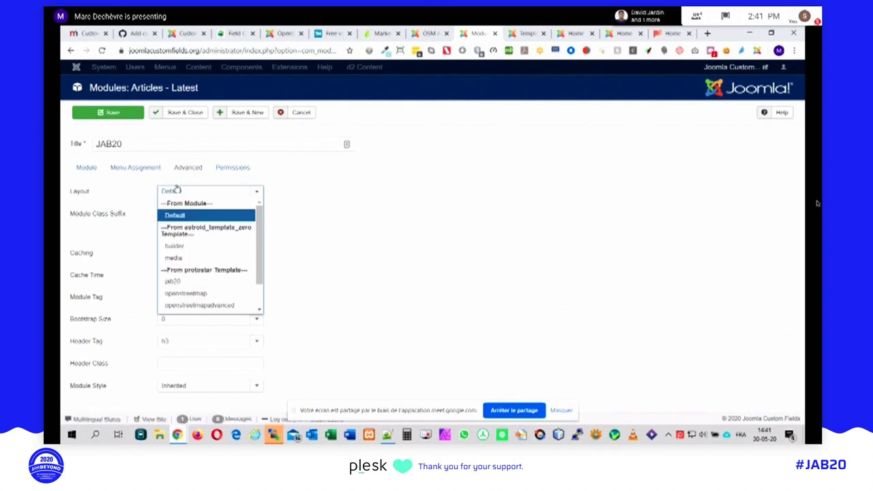
{"action": "scroll", "coordinate": [204, 259], "scroll_direction": "down", "scroll_amount": 1}
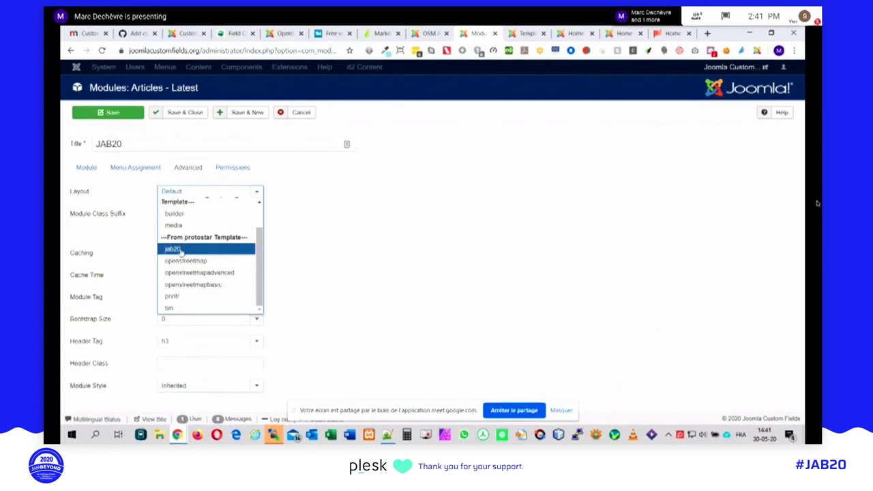
{"action": "left_click", "coordinate": [175, 249]}
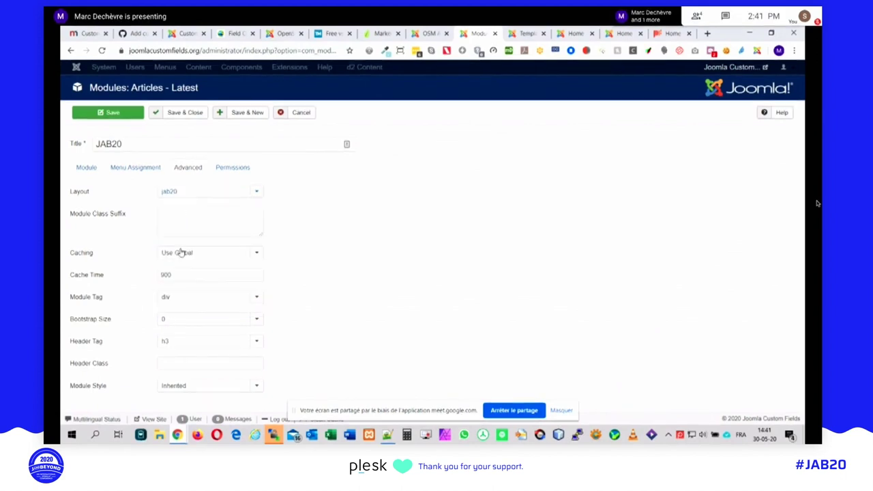
- Check the JAB20 module's general settings and page assignment, and save the module
{"action": "left_click", "coordinate": [85, 169]}
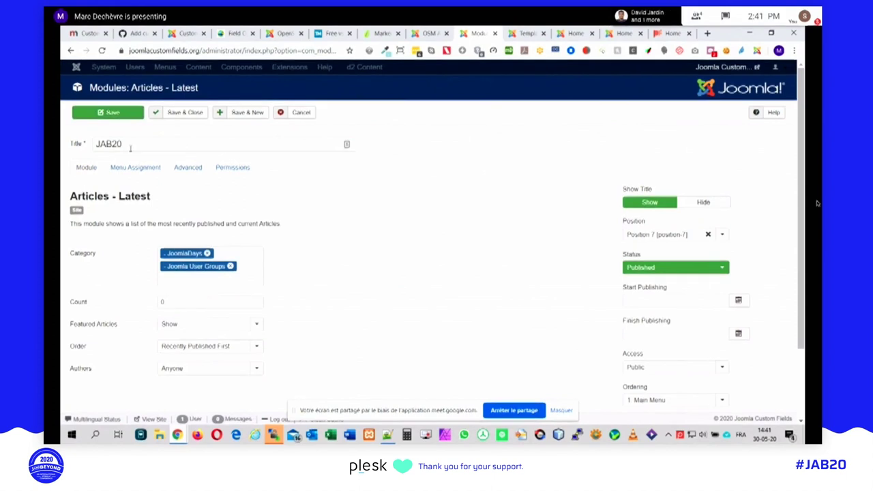
{"action": "left_click", "coordinate": [135, 169]}
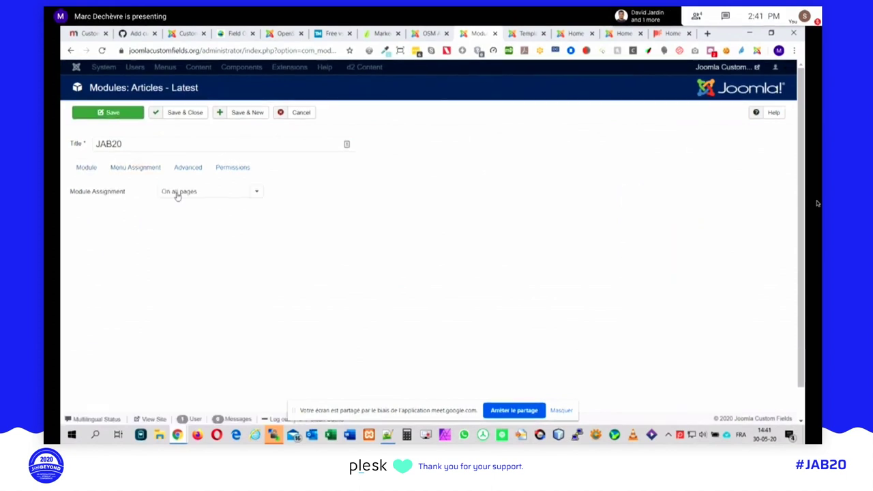
{"action": "left_click", "coordinate": [86, 169]}
{"action": "left_click", "coordinate": [113, 114]}
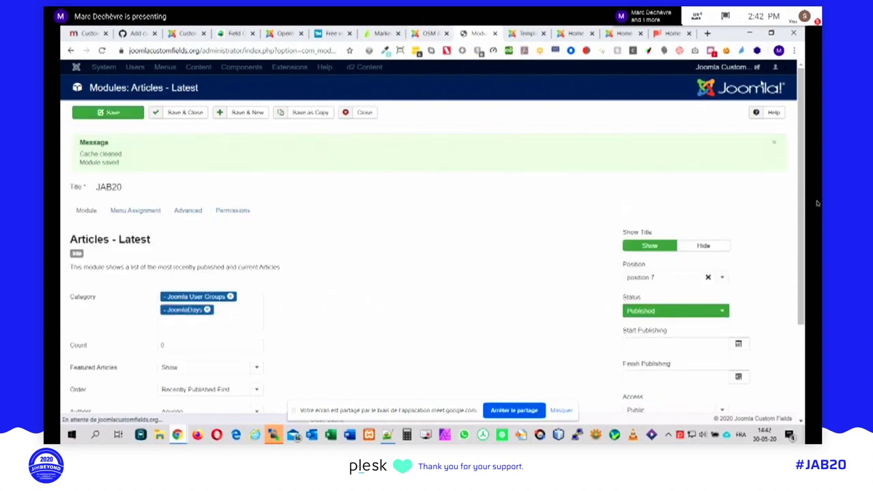
- Open the site's front end in English and examine the article list in the JAB20 module
{"action": "left_click", "coordinate": [720, 68]}
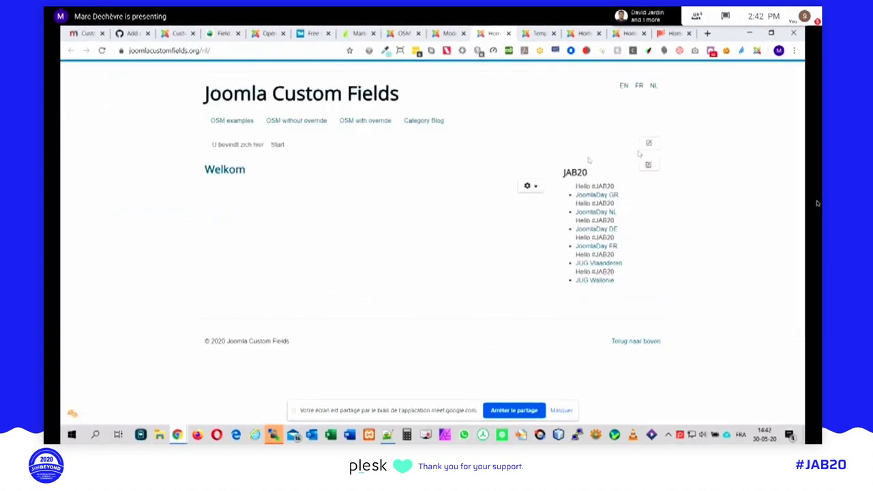
{"action": "left_click", "coordinate": [622, 87]}
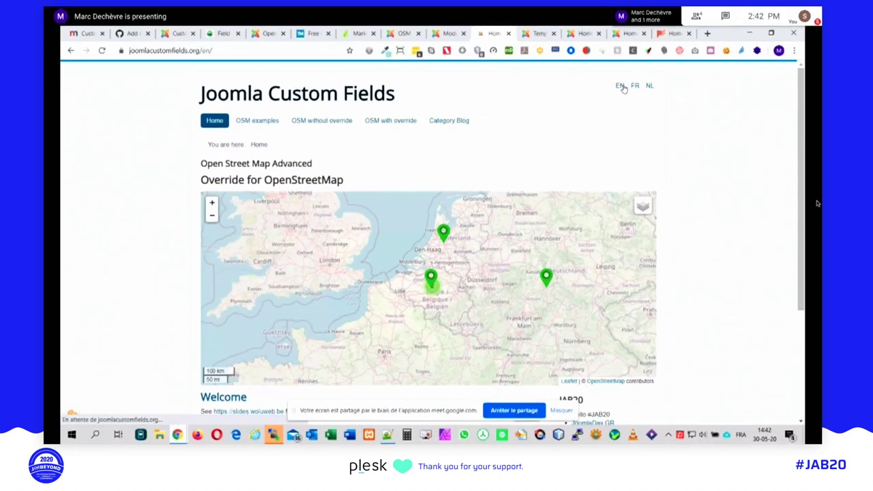
{"action": "scroll", "coordinate": [566, 248], "scroll_direction": "down", "scroll_amount": 5}
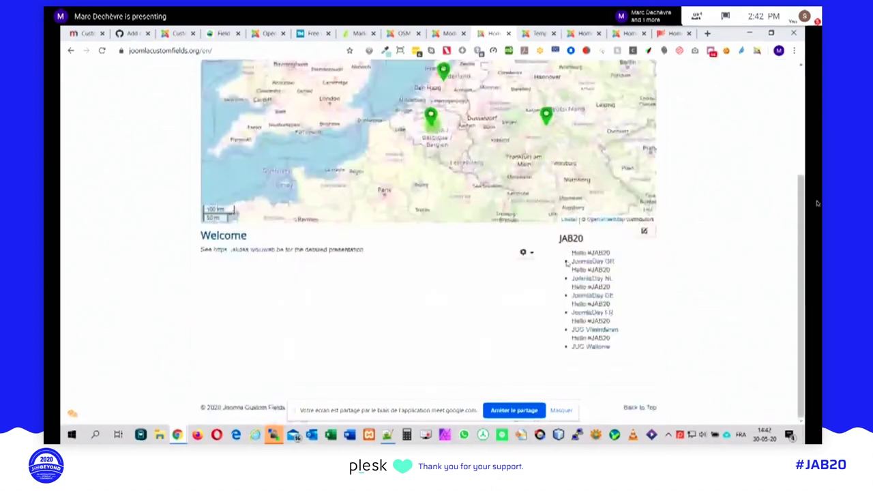
{"action": "left_click_drag", "start_coordinate": [568, 263], "coordinate": [615, 262]}
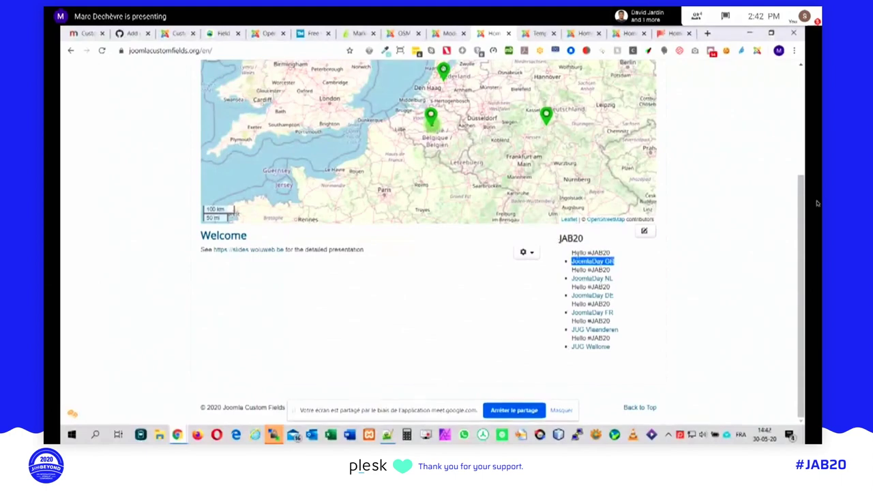
{"action": "left_click", "coordinate": [623, 255]}
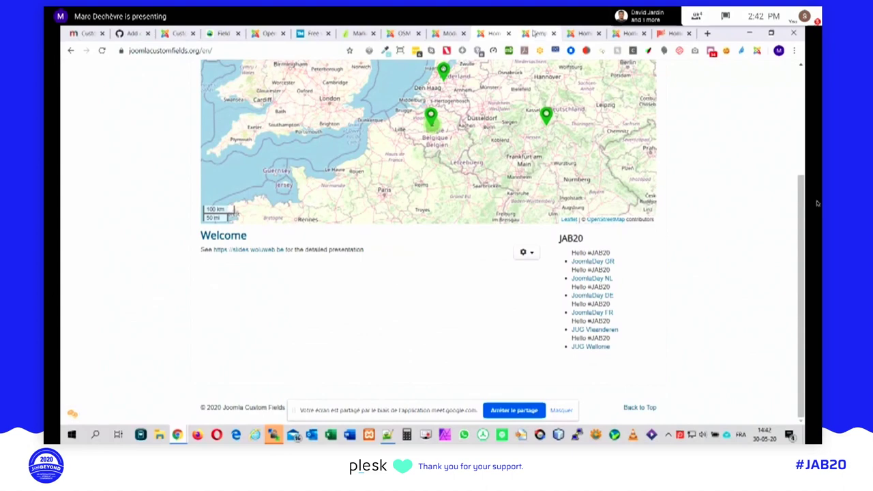
- Return to the template editor and review the code of the jab20.php override
{"action": "left_click", "coordinate": [447, 32]}
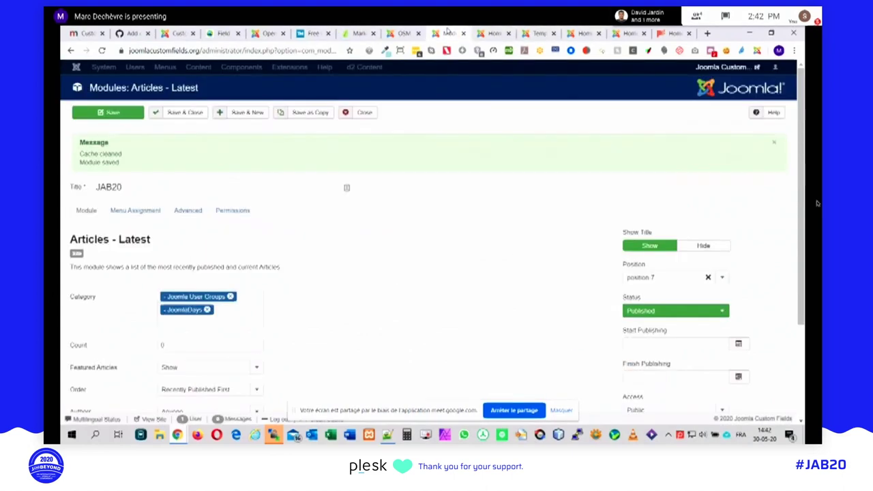
{"action": "left_click", "coordinate": [402, 33]}
{"action": "left_click", "coordinate": [494, 34]}
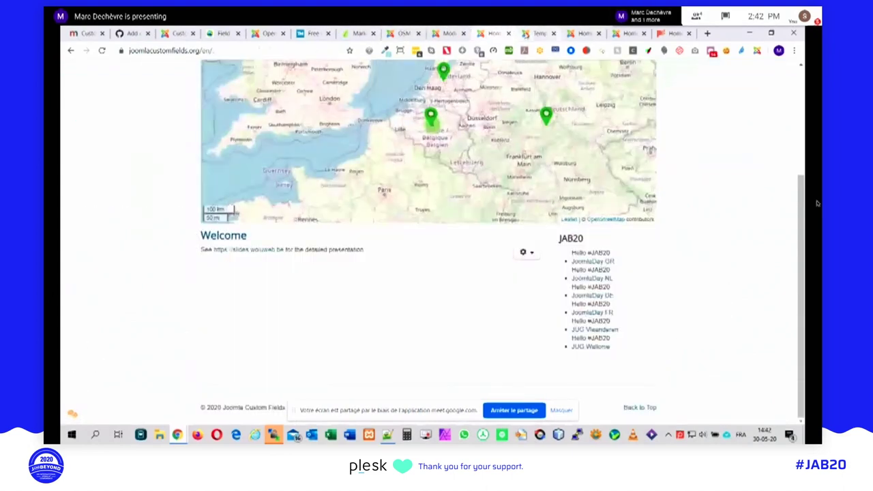
{"action": "left_click", "coordinate": [535, 32]}
{"action": "scroll", "coordinate": [817, 202], "scroll_direction": "down", "scroll_amount": 1}
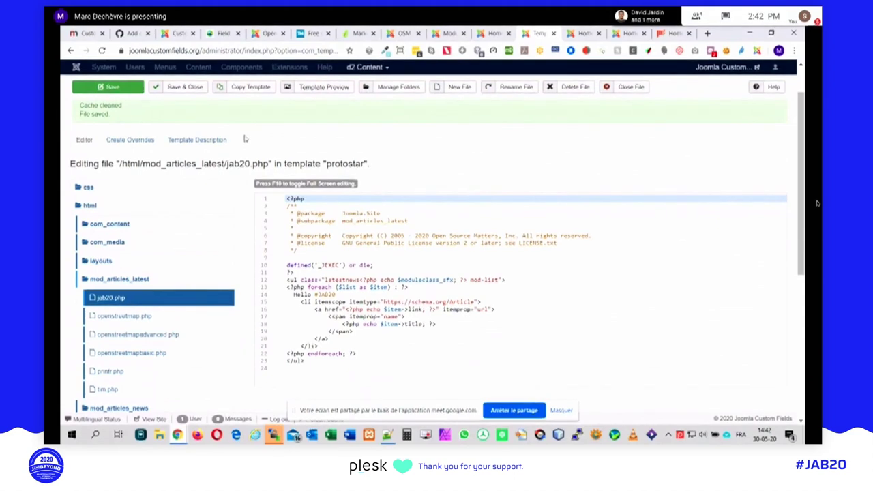
- Copy the PHP foreach block containing print_r from the "Override print_r" slide
{"action": "left_click", "coordinate": [82, 33]}
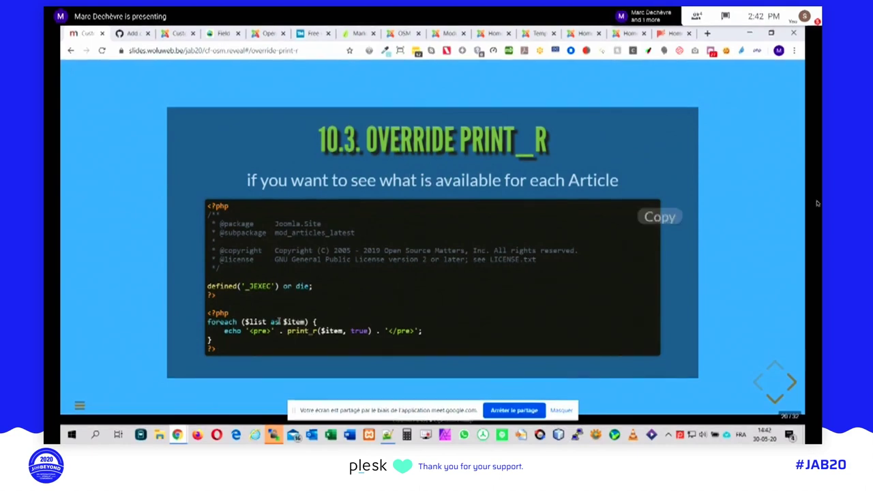
{"action": "left_click_drag", "start_coordinate": [225, 351], "coordinate": [199, 306]}
{"action": "key", "text": "ctrl+c"}
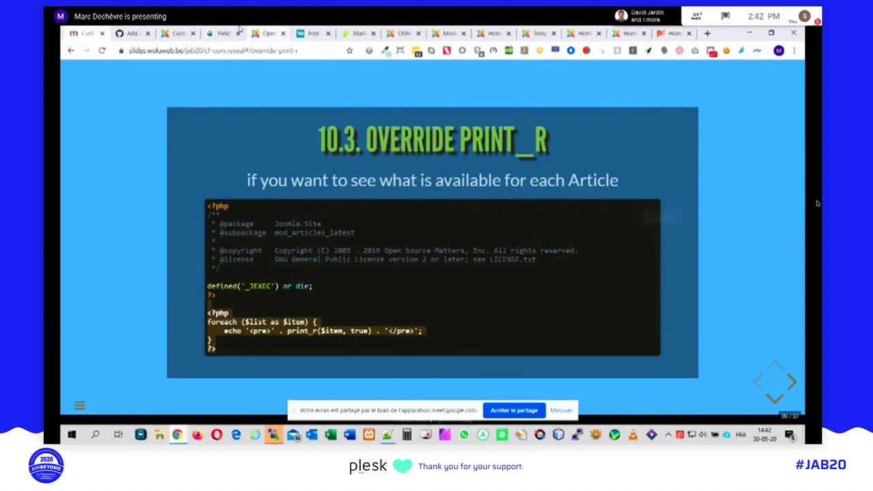
- Replace the article list markup below the defined('_JEXEC') block in jab20.php with the copied print_r foreach code
{"action": "left_click", "coordinate": [403, 32]}
{"action": "left_click", "coordinate": [448, 33]}
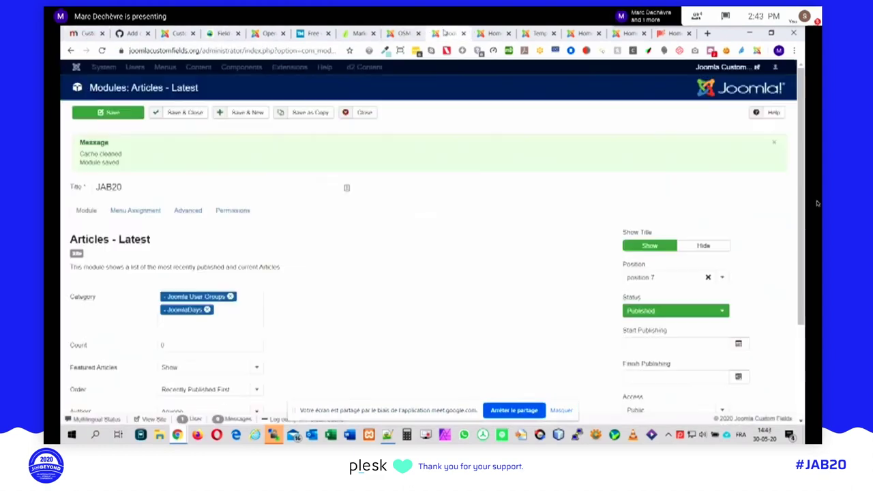
{"action": "left_click", "coordinate": [534, 33]}
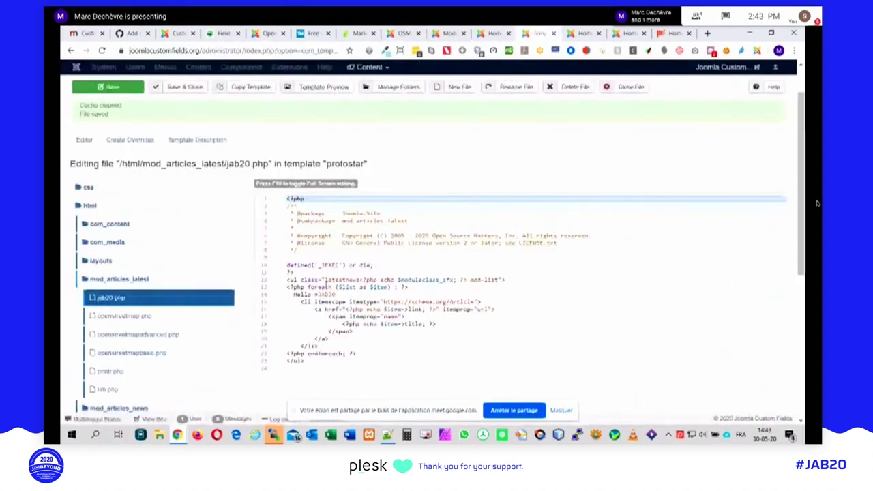
{"action": "left_click_drag", "start_coordinate": [295, 272], "coordinate": [312, 366]}
{"action": "key", "text": "Delete"}
{"action": "key", "text": "Return"}
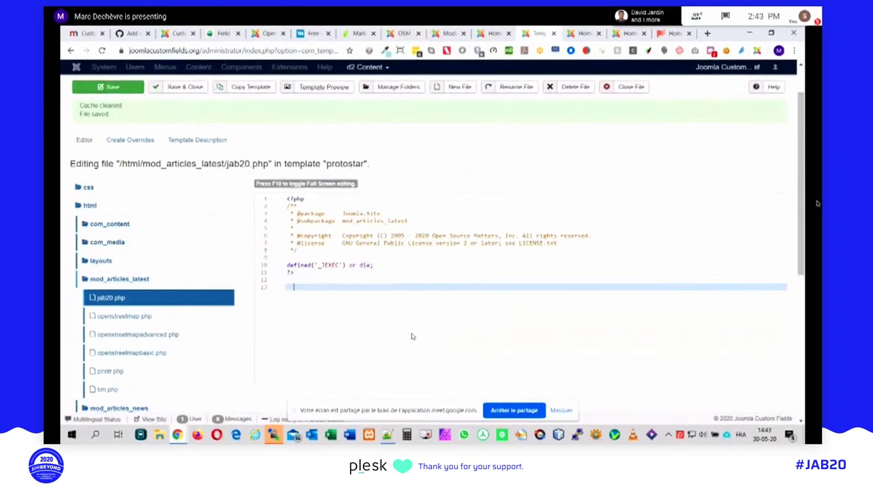
{"action": "key", "text": "ctrl+v"}
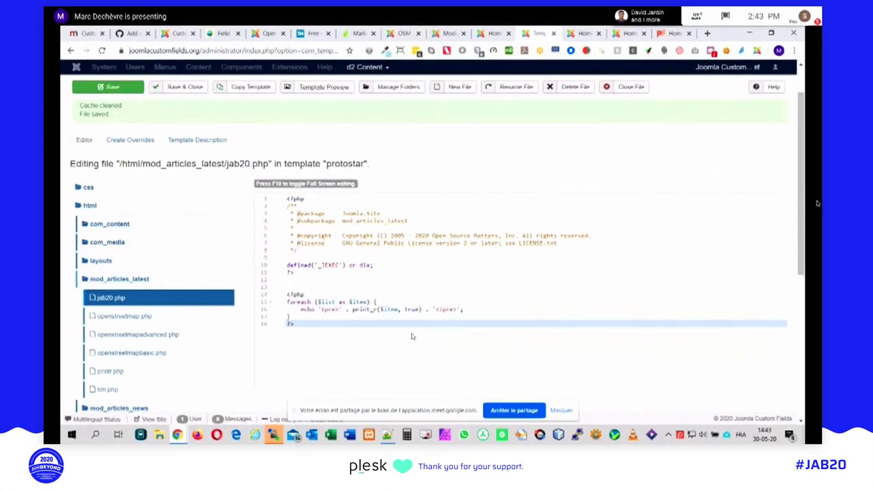
- Save the modified jab20.php override and reload the English front-end home page to load the new module output
{"action": "left_click", "coordinate": [94, 88]}
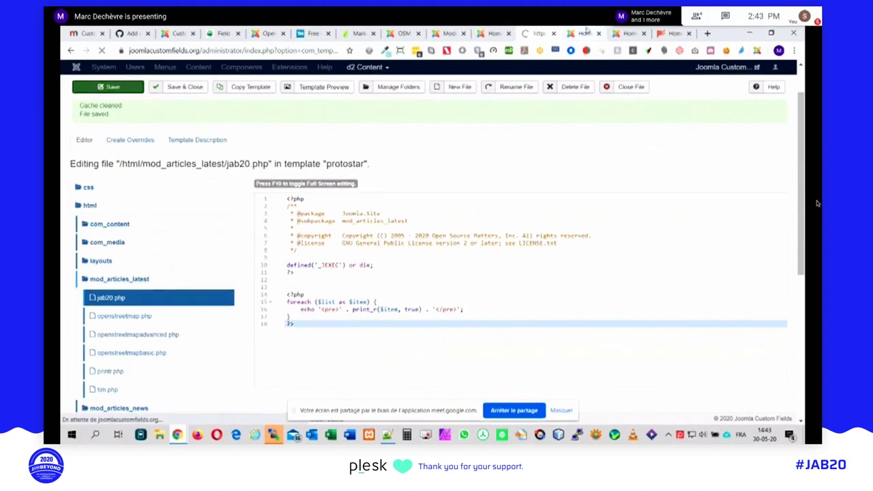
{"action": "left_click", "coordinate": [585, 33]}
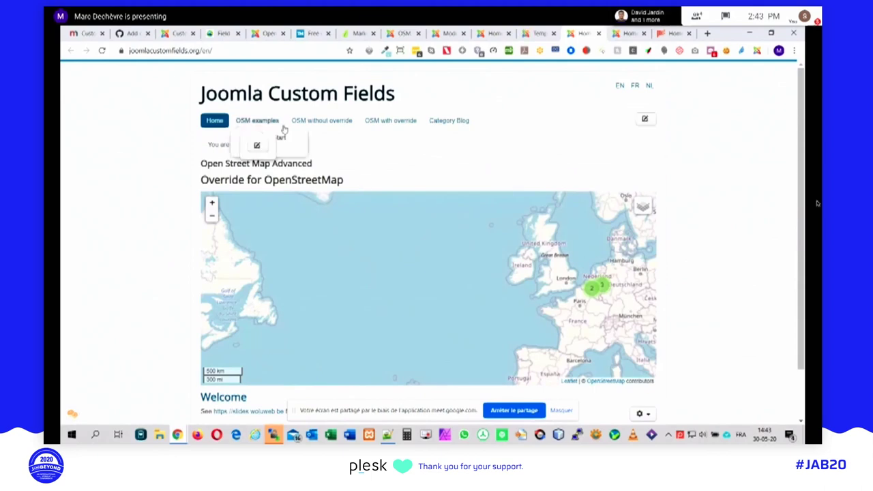
{"action": "mouse_move", "coordinate": [309, 130]}
{"action": "key", "text": "F5"}
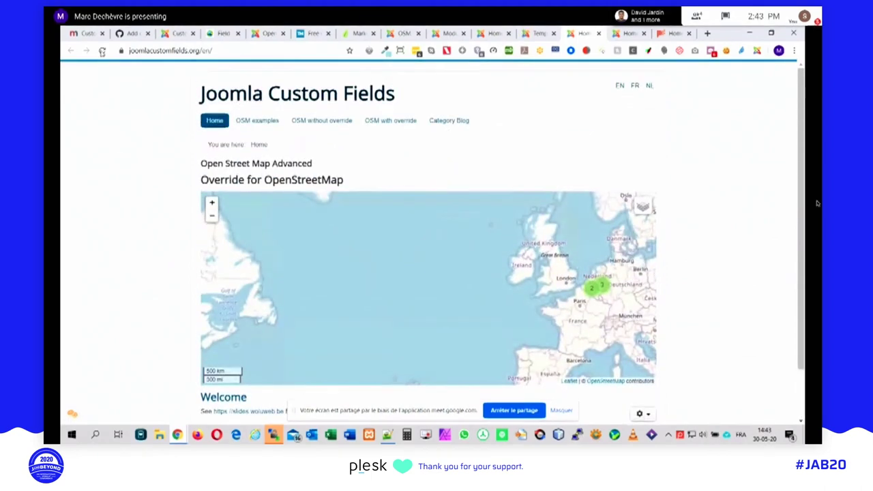
{"action": "key", "text": "F5"}
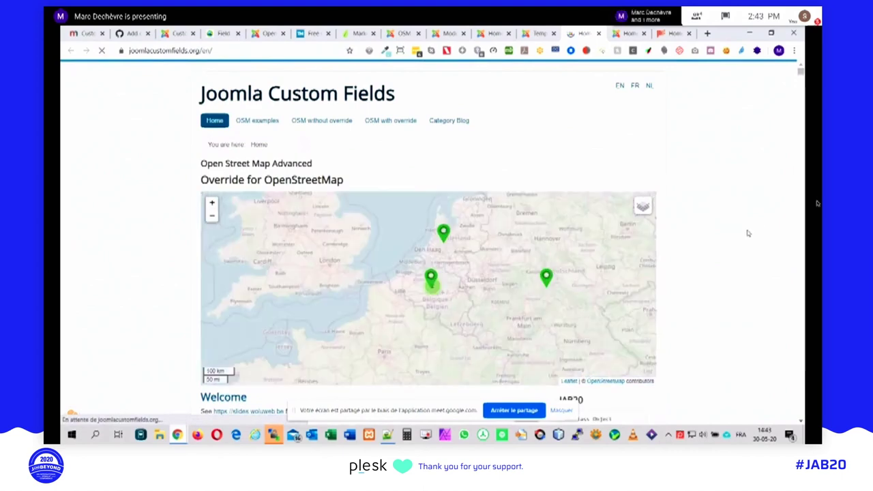
- Examine the print_r output of the article object in the JAB20 module, including its id and title, and return to the template editor
{"action": "scroll", "coordinate": [743, 232], "scroll_direction": "down", "scroll_amount": 1}
{"action": "scroll", "coordinate": [732, 237], "scroll_direction": "down", "scroll_amount": 4}
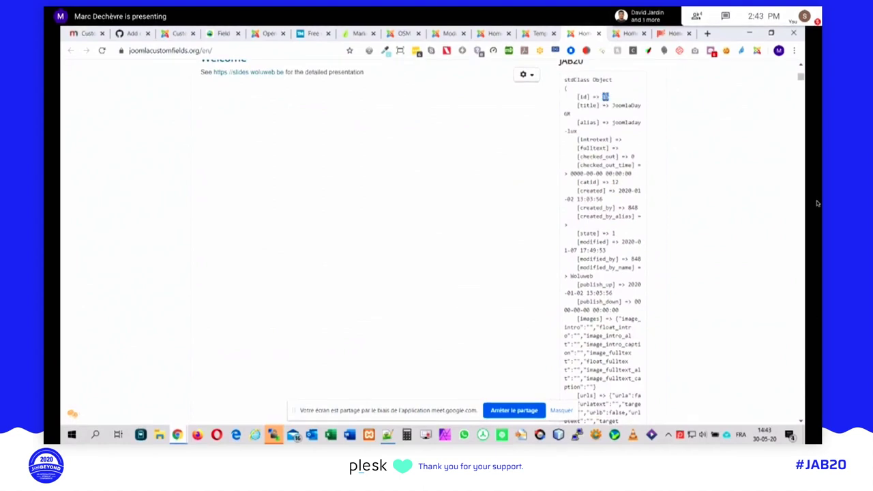
{"action": "left_click_drag", "start_coordinate": [613, 105], "coordinate": [623, 113]}
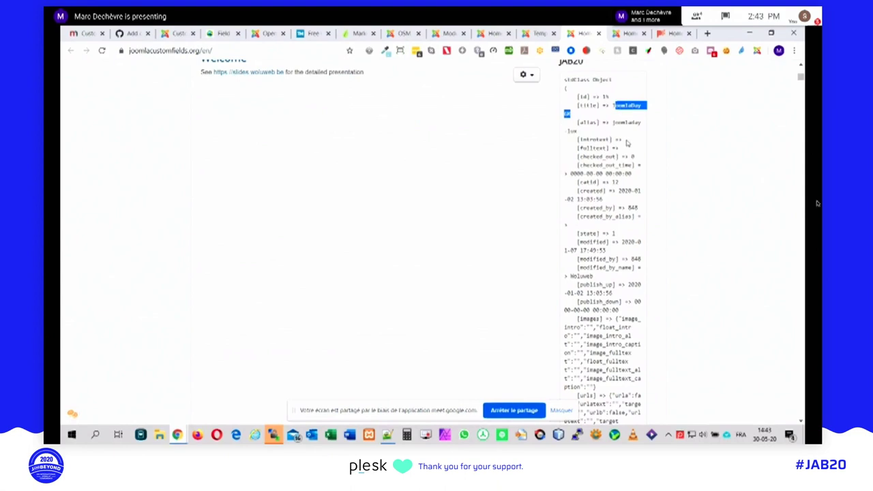
{"action": "scroll", "coordinate": [613, 204], "scroll_direction": "down", "scroll_amount": 15}
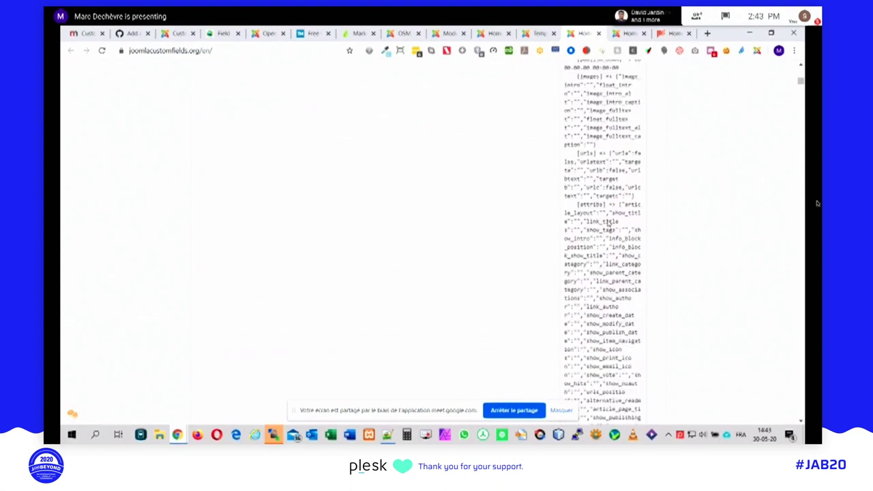
{"action": "scroll", "coordinate": [609, 223], "scroll_direction": "down", "scroll_amount": 5}
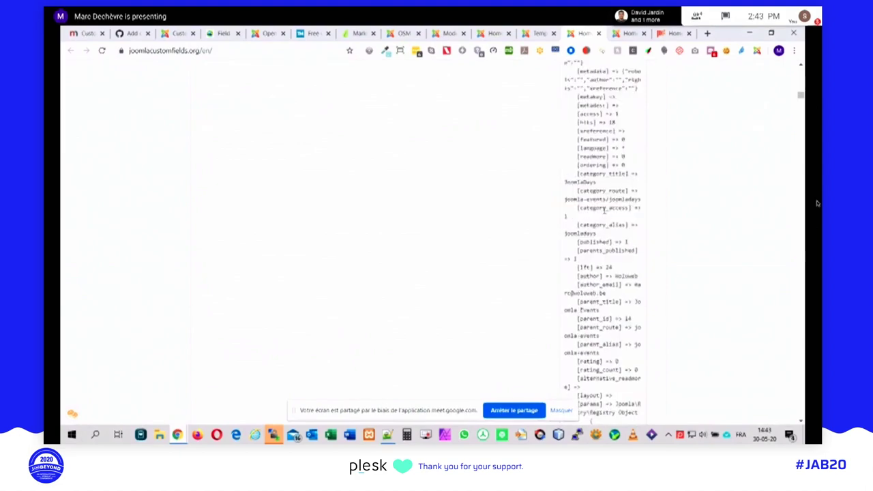
{"action": "scroll", "coordinate": [603, 211], "scroll_direction": "down", "scroll_amount": 5}
{"action": "scroll", "coordinate": [604, 211], "scroll_direction": "up", "scroll_amount": 20}
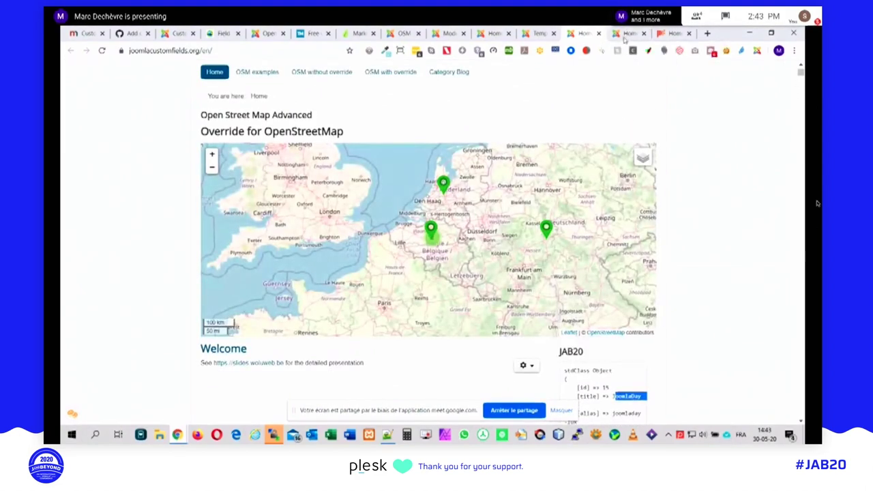
{"action": "left_click", "coordinate": [539, 32]}
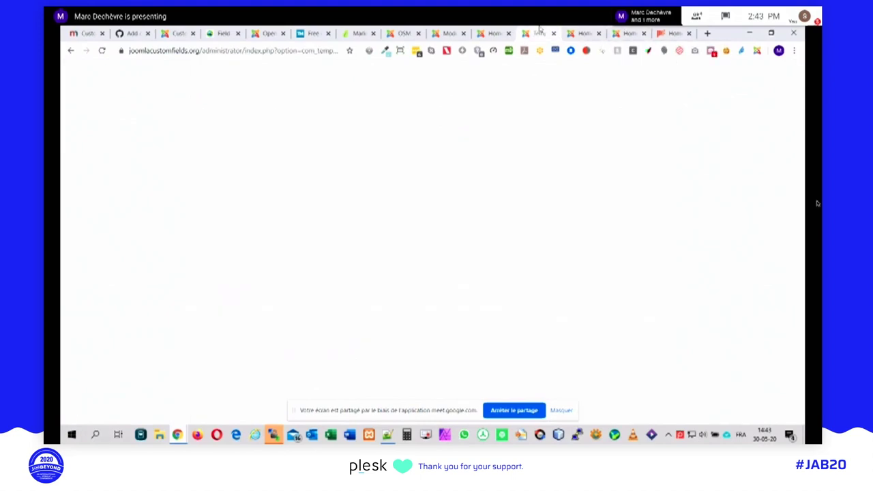